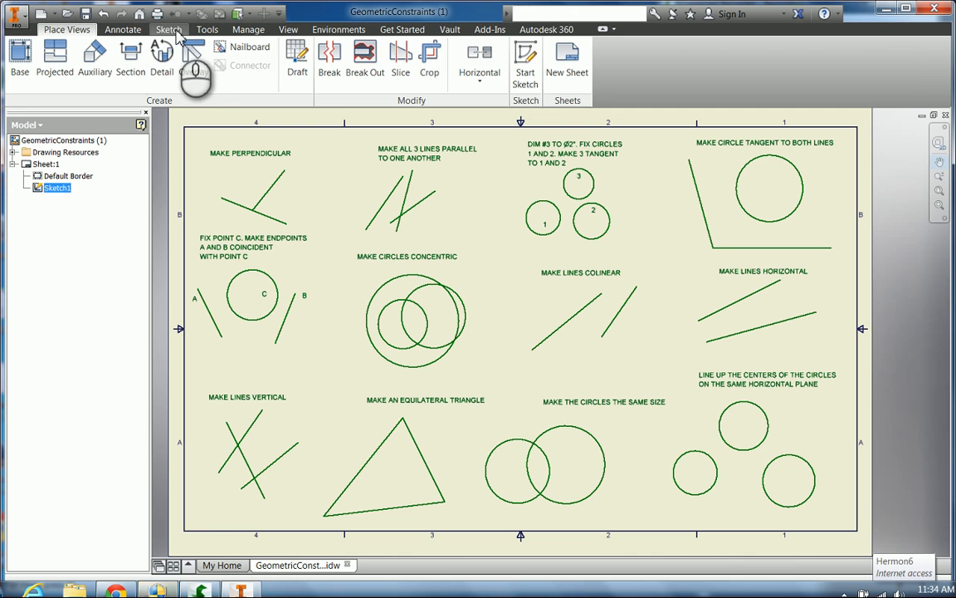
Step: Open Sketch1 for editing and show all of its constraints
{"action": "left_click", "coordinate": [169, 29]}
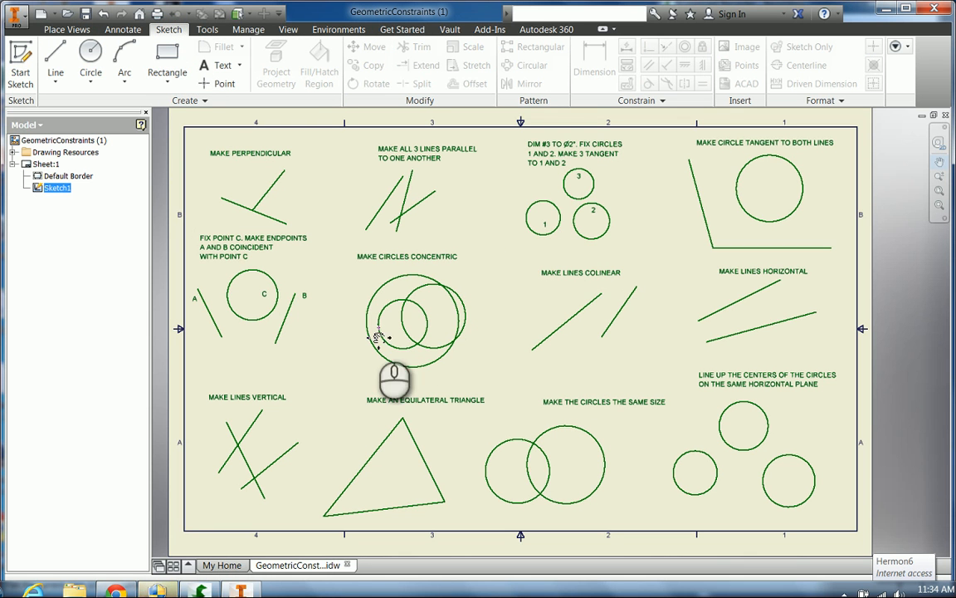
{"action": "right_click", "coordinate": [38, 190]}
{"action": "left_click", "coordinate": [27, 225]}
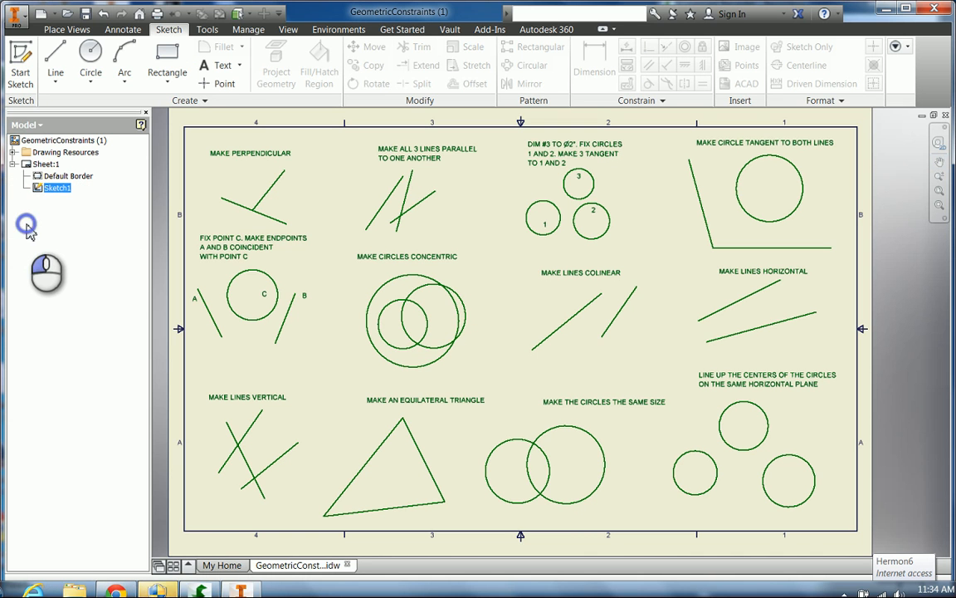
{"action": "right_click", "coordinate": [38, 189]}
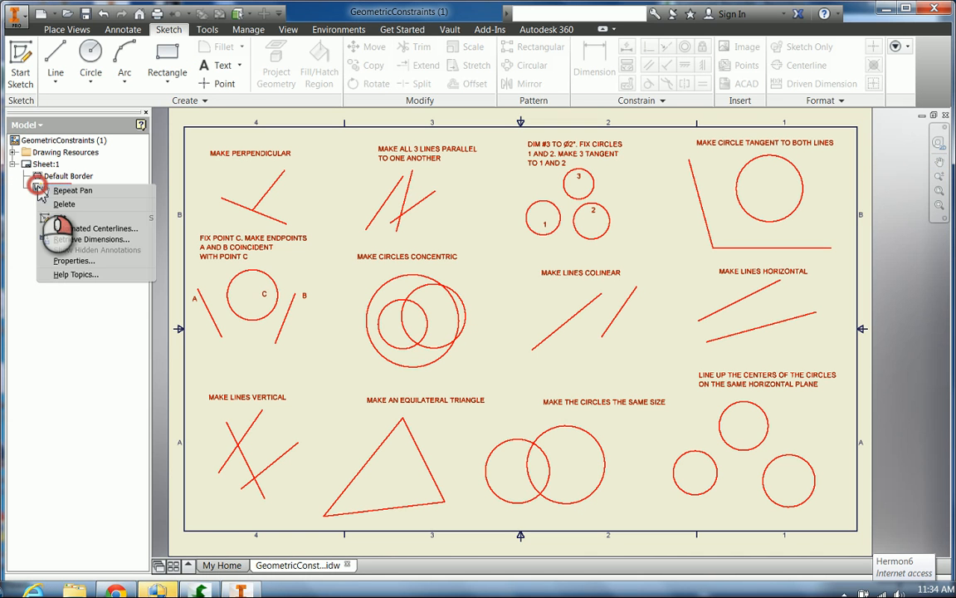
{"action": "left_click", "coordinate": [58, 218]}
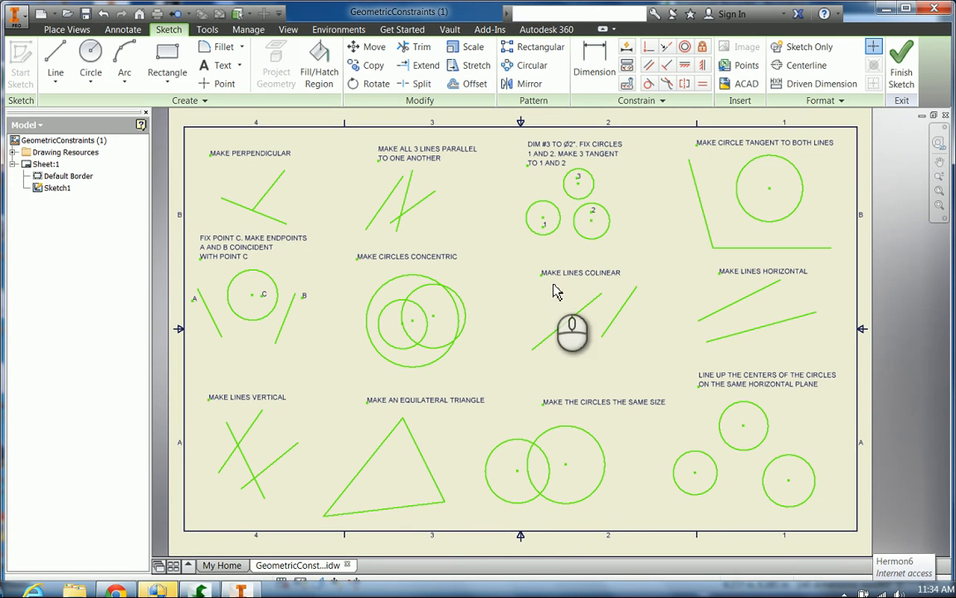
{"action": "right_click", "coordinate": [494, 377]}
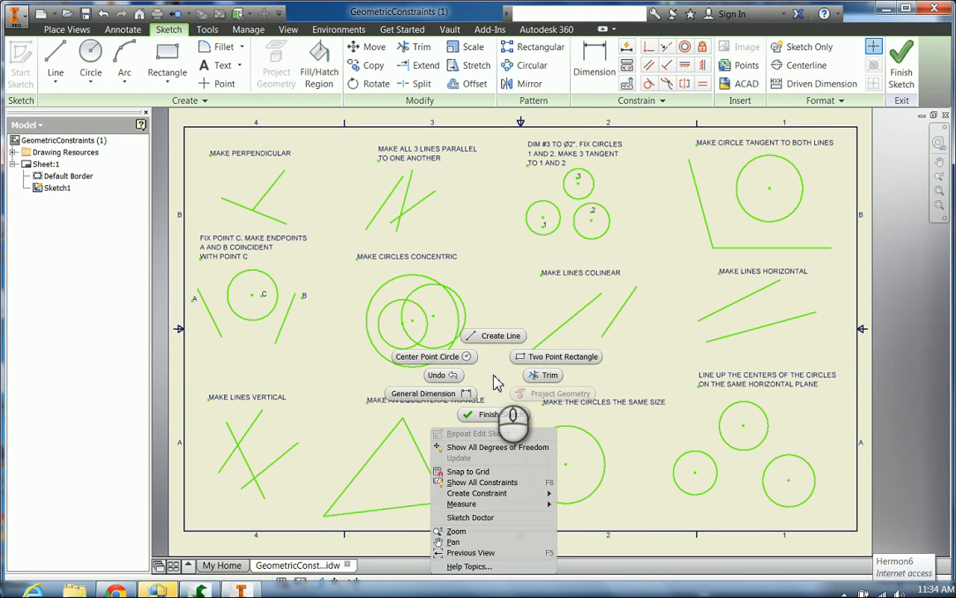
{"action": "left_click", "coordinate": [482, 482]}
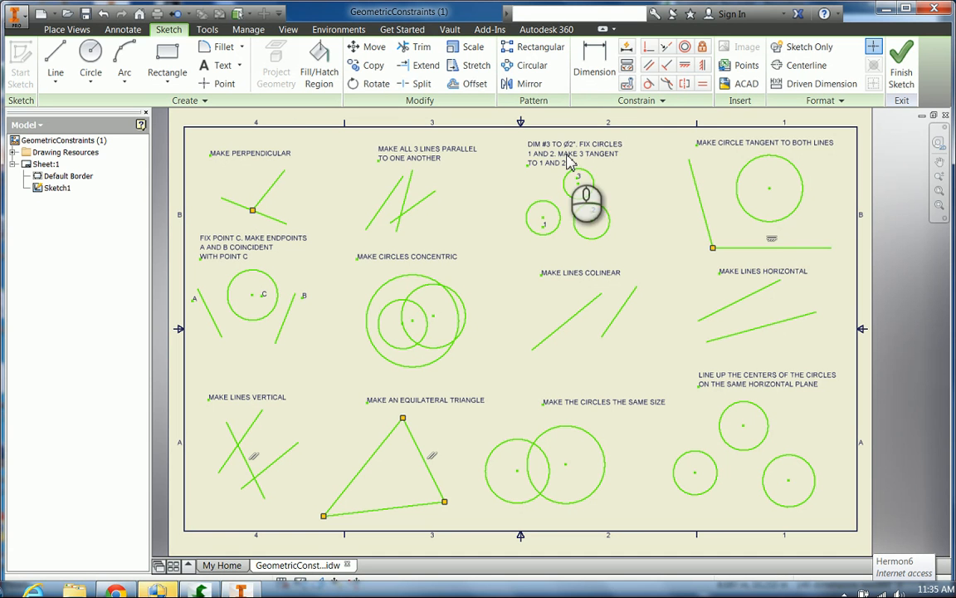
Step: Apply a Perpendicular constraint between the two touching lines in the MAKE PERPENDICULAR exercise
{"action": "left_click", "coordinate": [668, 68]}
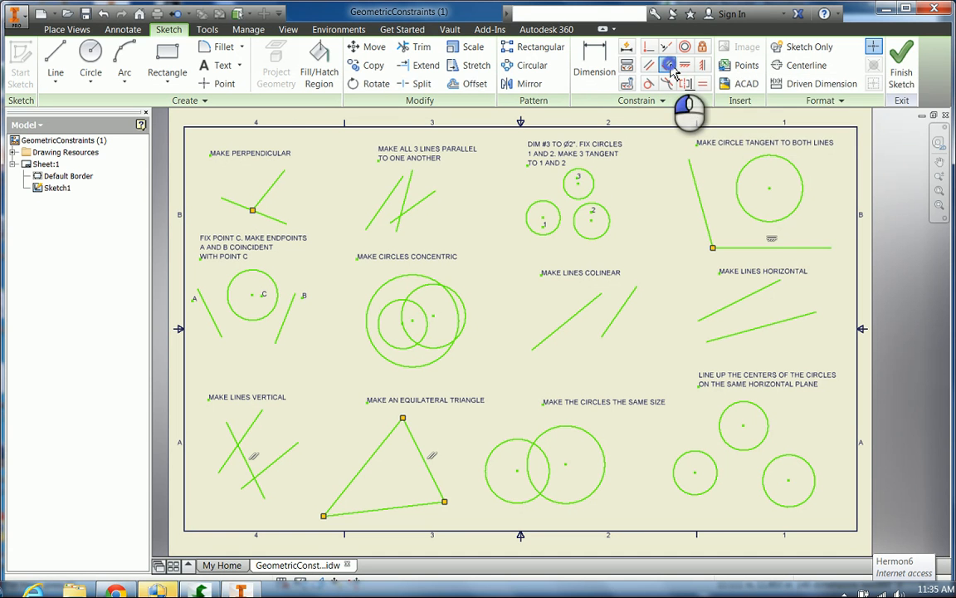
{"action": "left_click", "coordinate": [265, 193]}
{"action": "left_click", "coordinate": [234, 208]}
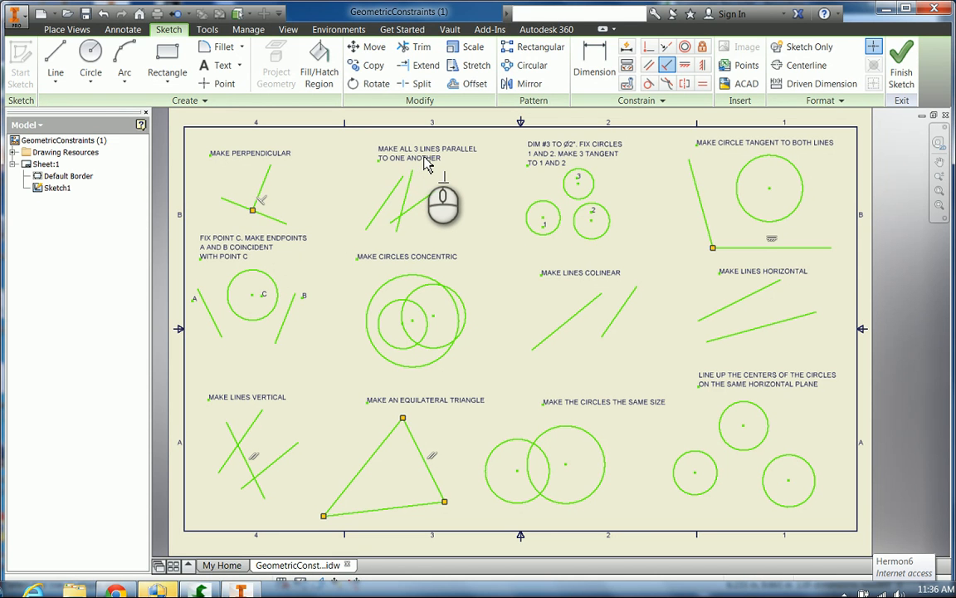
Step: Apply Parallel constraints so all three lines in the parallel-lines exercise run parallel to one another
{"action": "left_click", "coordinate": [650, 66]}
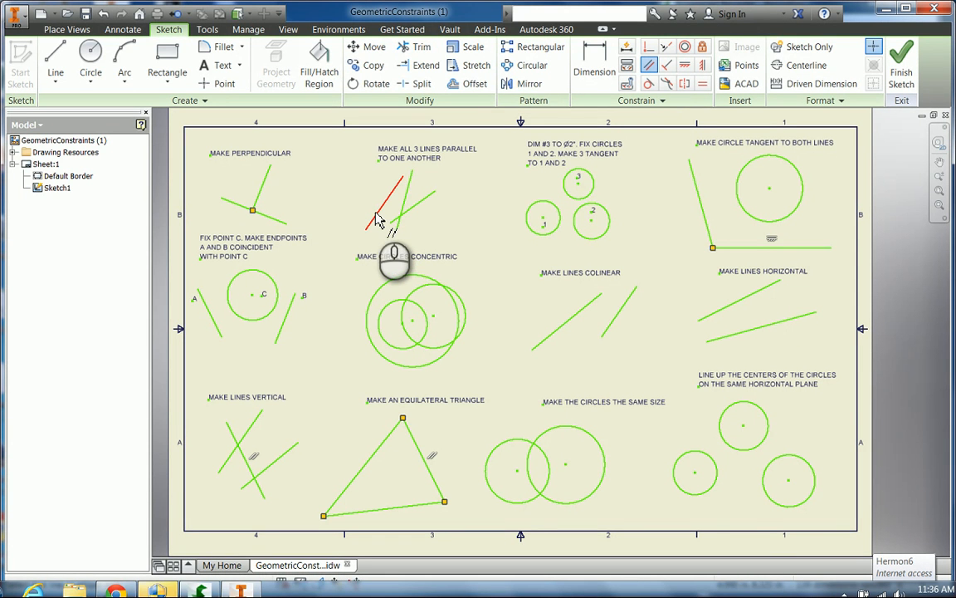
{"action": "left_click", "coordinate": [376, 220]}
{"action": "left_click", "coordinate": [395, 223]}
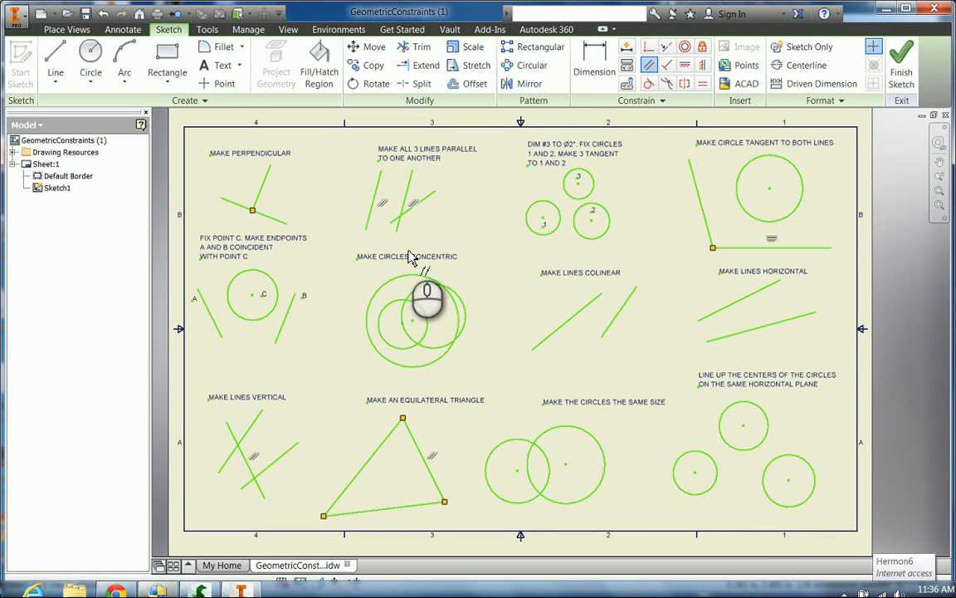
{"action": "left_click", "coordinate": [409, 188]}
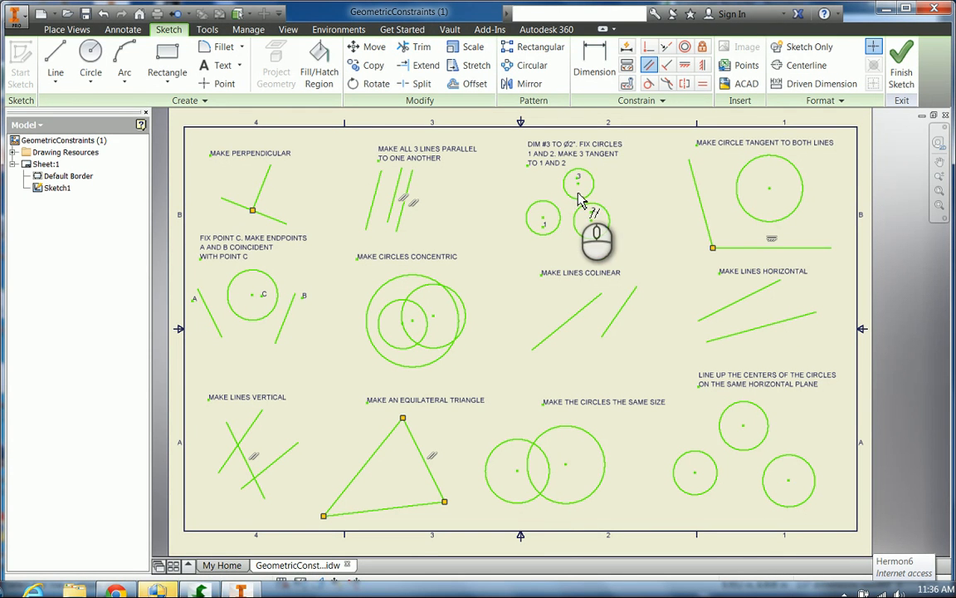
Step: Dimension circle 3 to a diameter of 2 in
{"action": "left_click", "coordinate": [591, 57]}
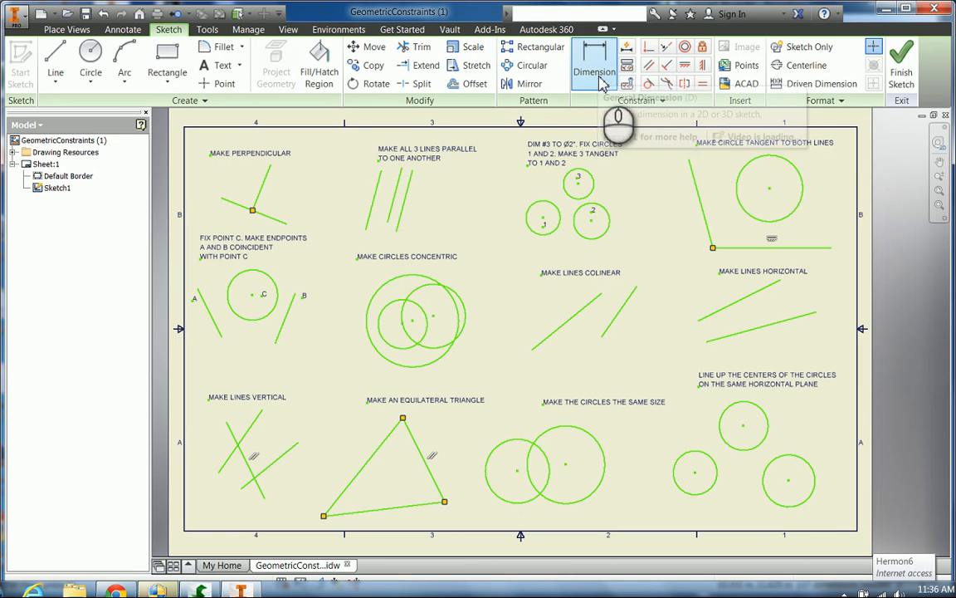
{"action": "left_click", "coordinate": [590, 181]}
{"action": "left_click", "coordinate": [613, 172]}
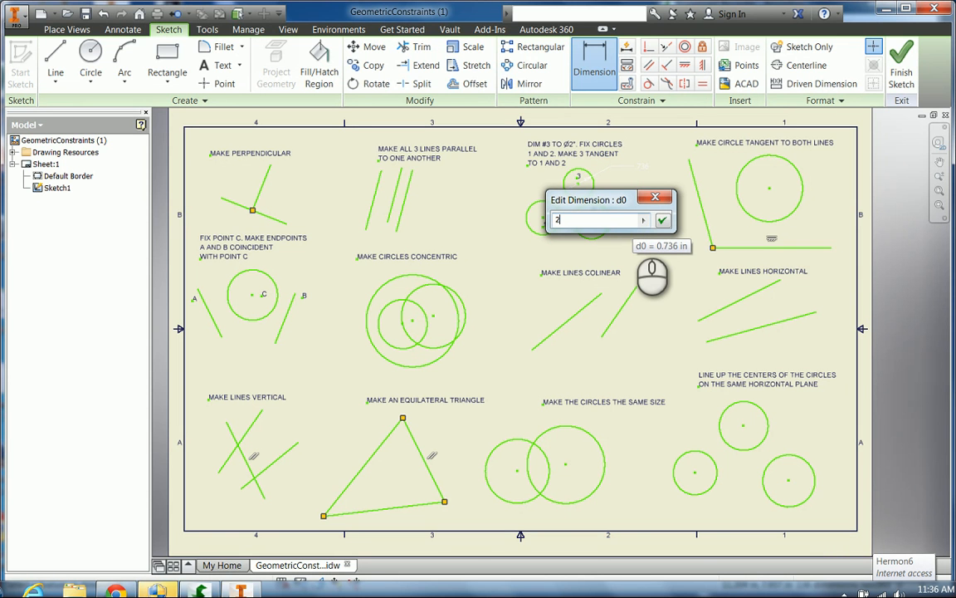
{"action": "left_click", "coordinate": [662, 220]}
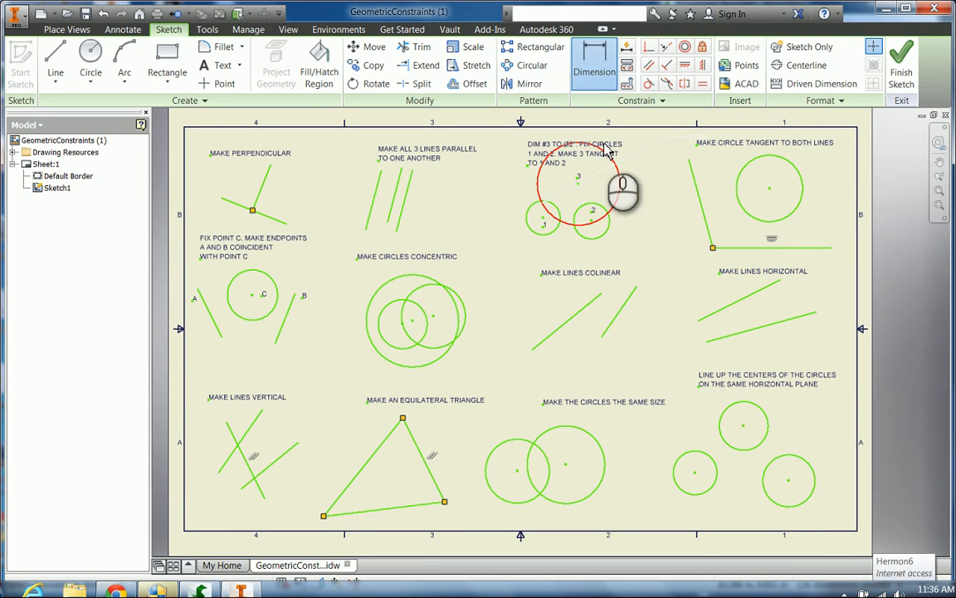
Step: Apply Fix constraints to circles 1 and 2 below circle 3
{"action": "left_click", "coordinate": [702, 48]}
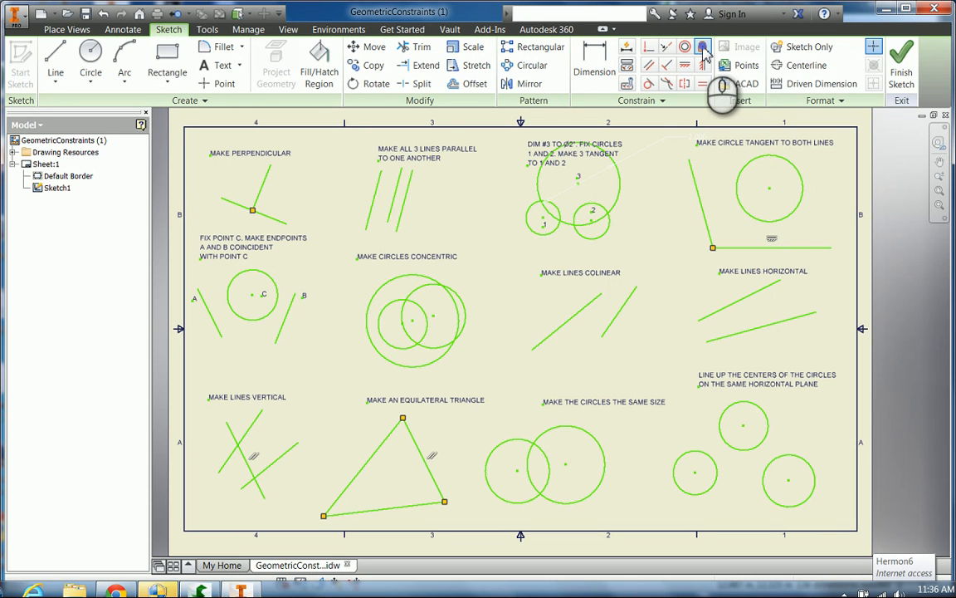
{"action": "left_click", "coordinate": [534, 211]}
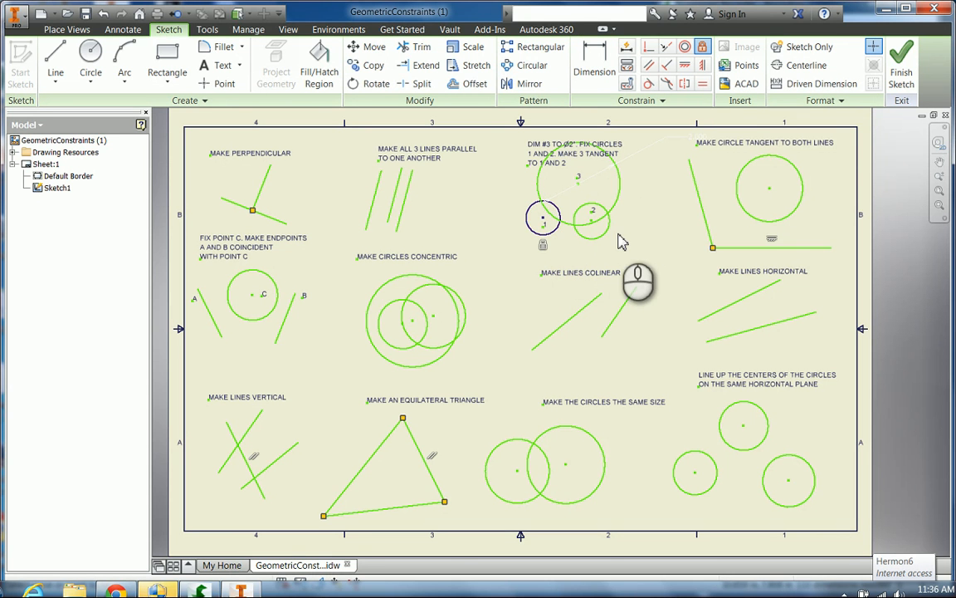
{"action": "left_click", "coordinate": [606, 234]}
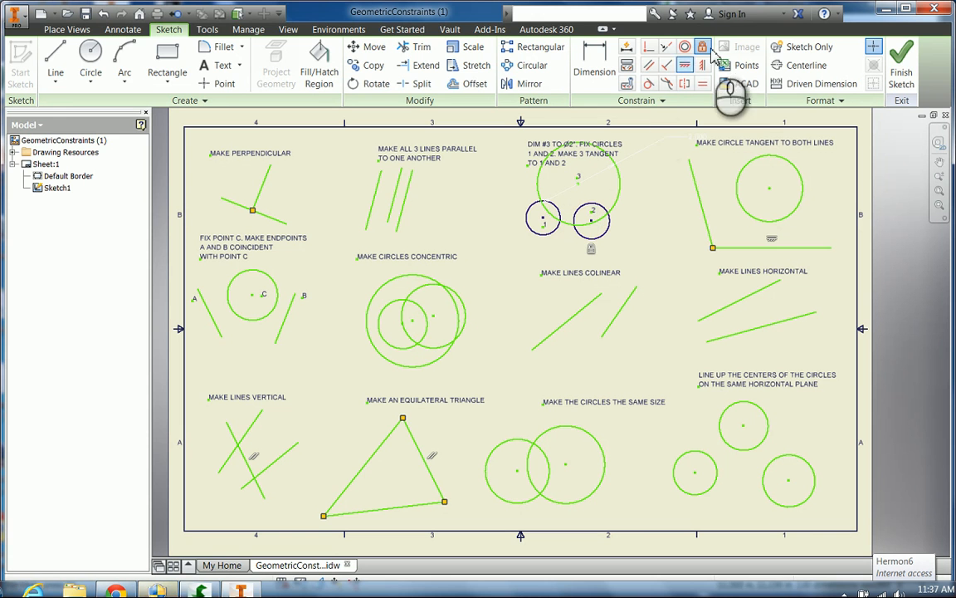
Step: Apply Tangent constraints between circle 3 and both fixed circles 1 and 2
{"action": "left_click", "coordinate": [649, 64]}
{"action": "left_click", "coordinate": [648, 84]}
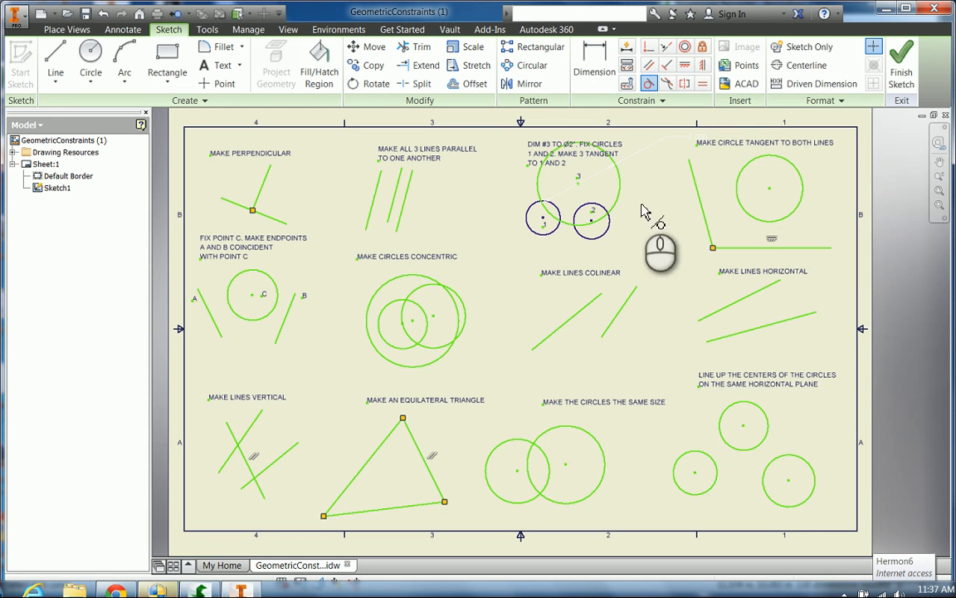
{"action": "left_click", "coordinate": [539, 197]}
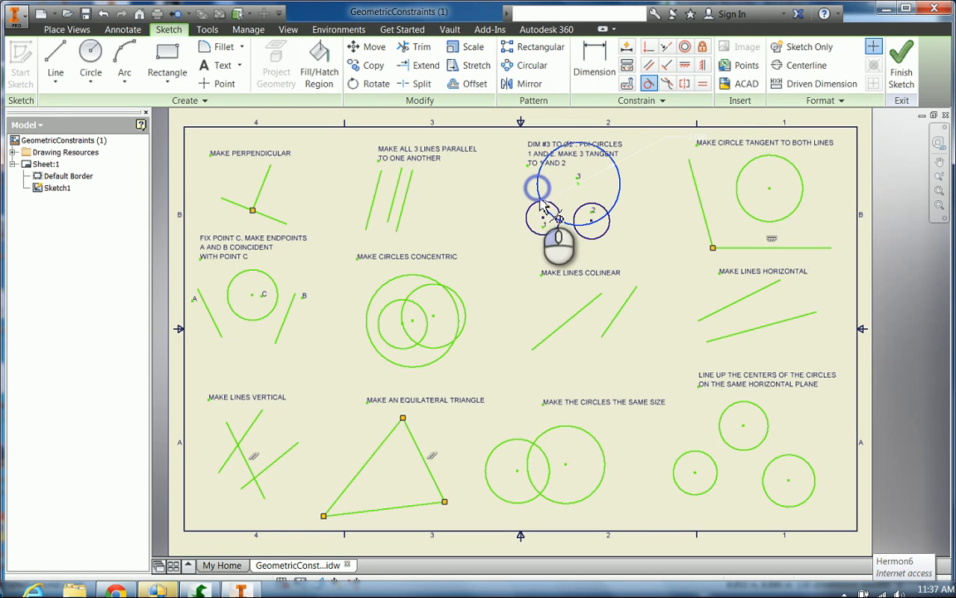
{"action": "left_click", "coordinate": [538, 207]}
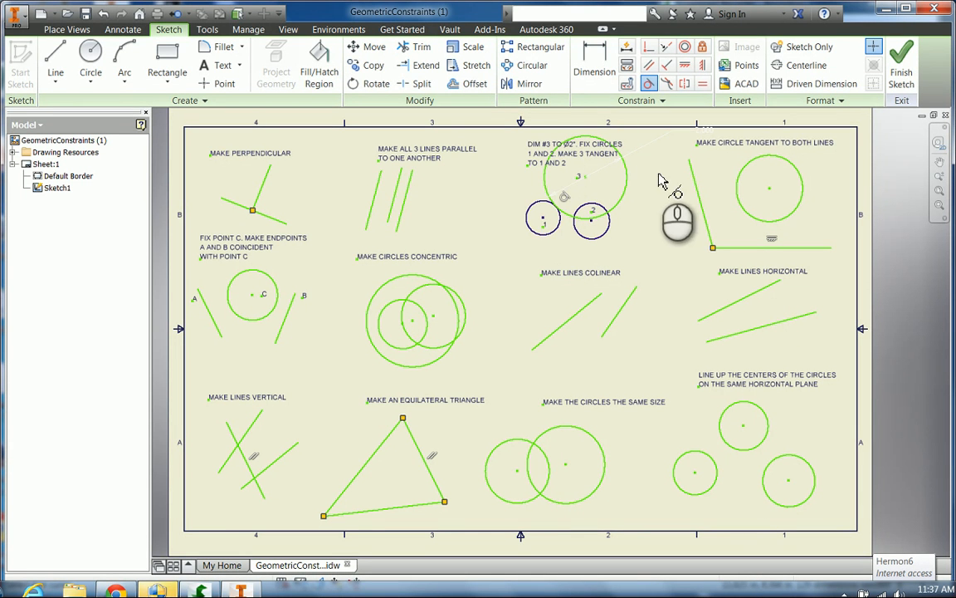
{"action": "left_click", "coordinate": [591, 214]}
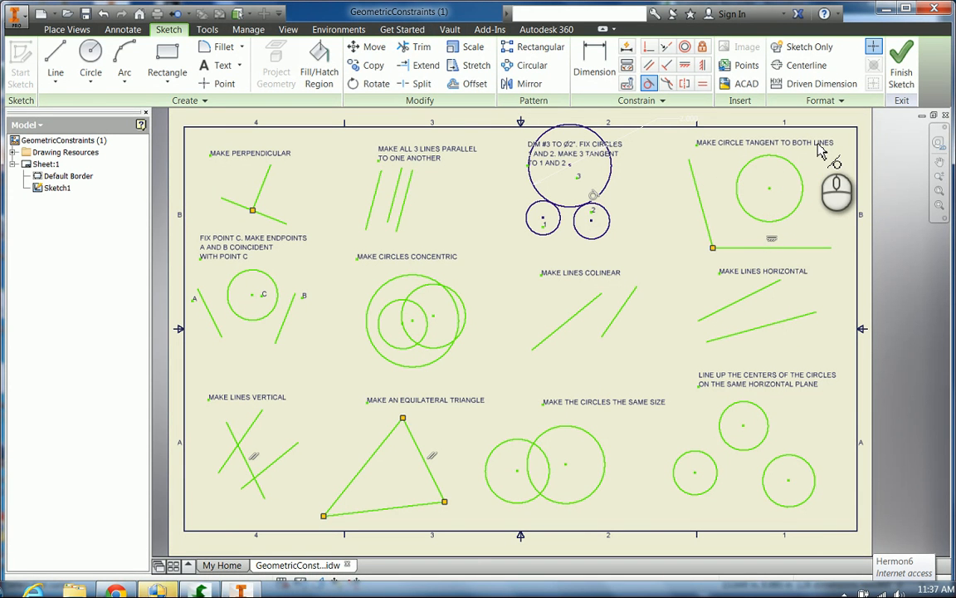
Step: Make the circle in the MAKE CIRCLE TANGENT TO BOTH LINES exercise tangent to the slanted line and the horizontal line
{"action": "left_click", "coordinate": [741, 203]}
{"action": "left_click", "coordinate": [704, 214]}
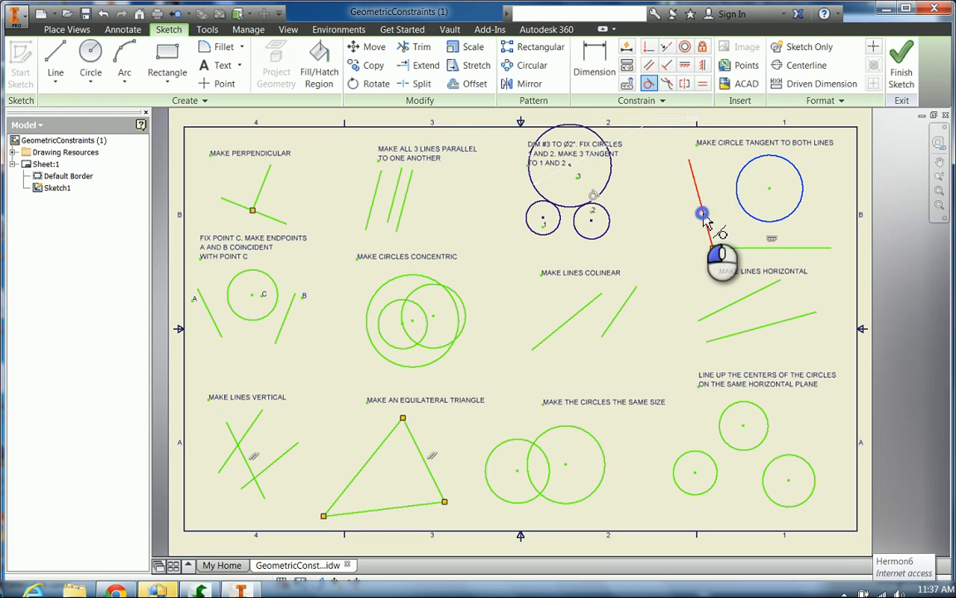
{"action": "left_click", "coordinate": [769, 256]}
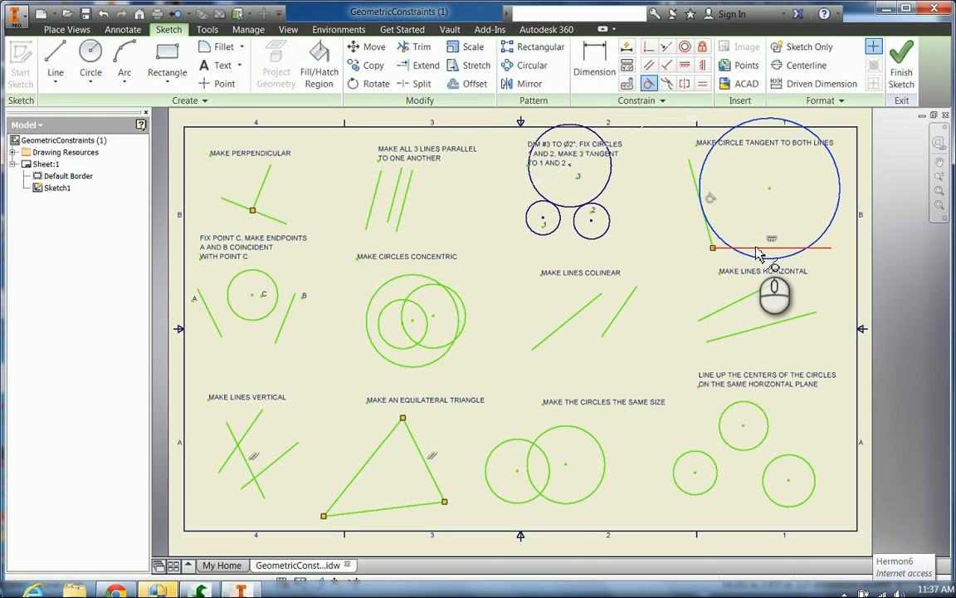
{"action": "left_click", "coordinate": [754, 247]}
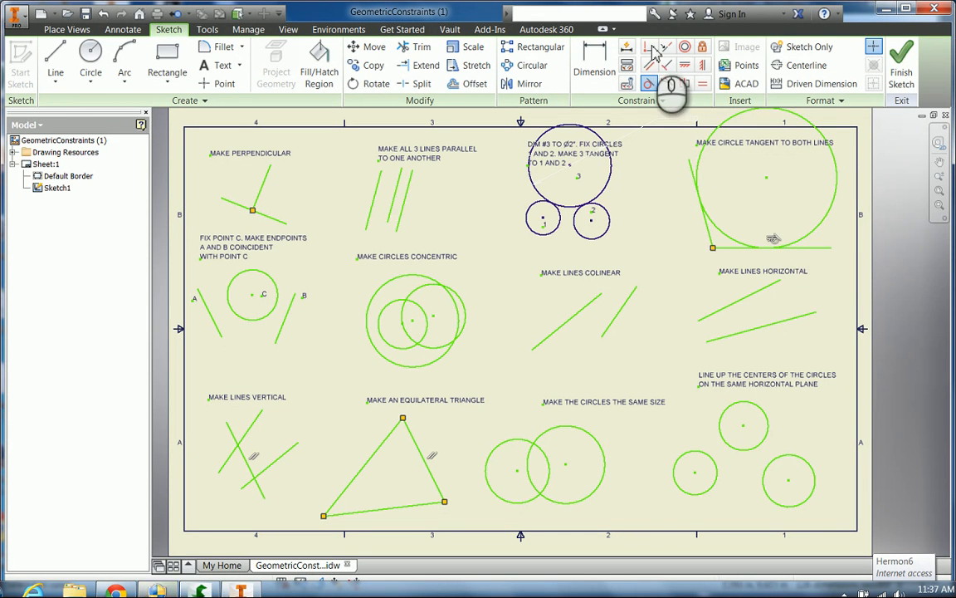
Step: Fix circle centre point C and make line endpoints A and B coincident with it
{"action": "left_click", "coordinate": [702, 46]}
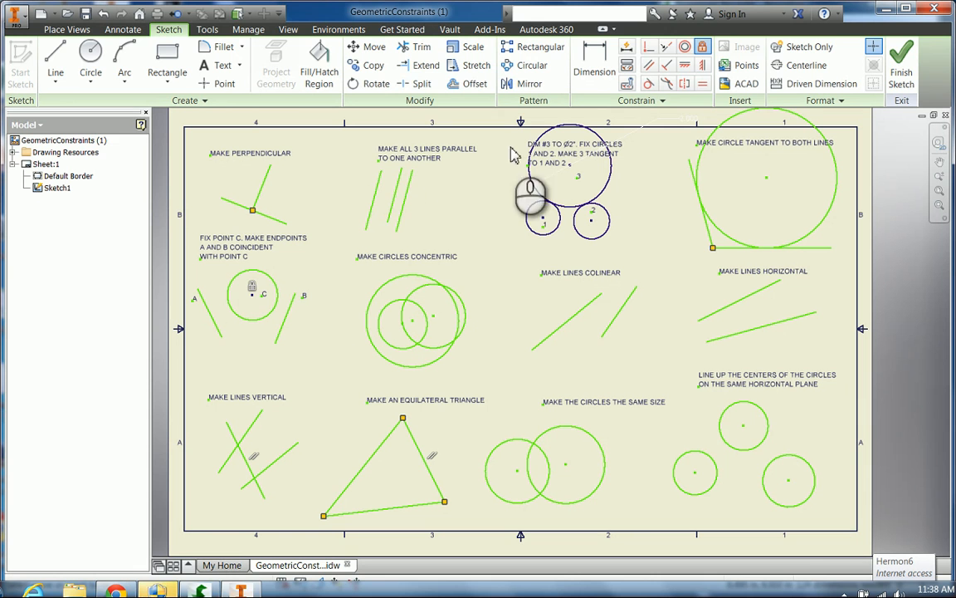
{"action": "left_click", "coordinate": [648, 46]}
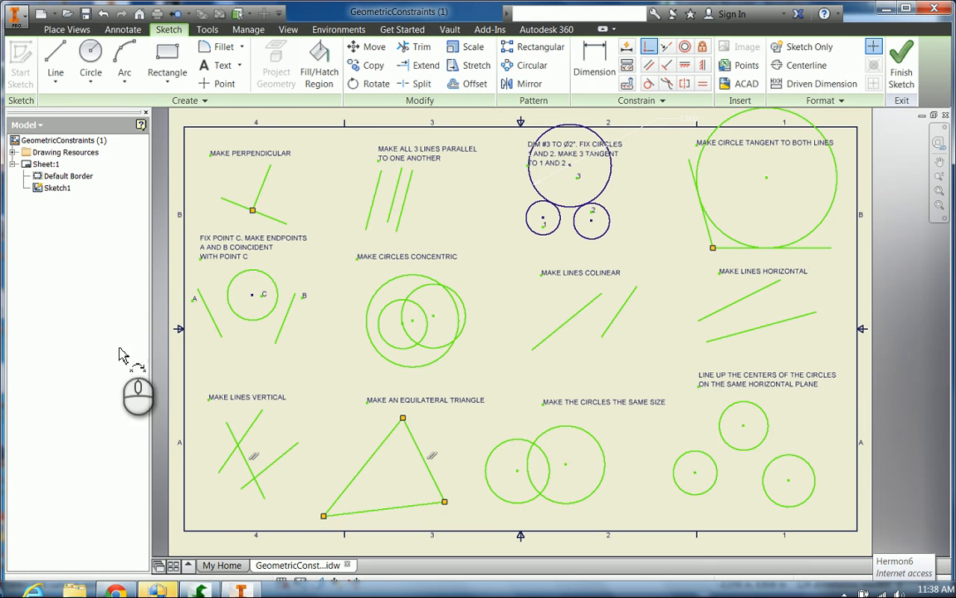
{"action": "left_click", "coordinate": [196, 291]}
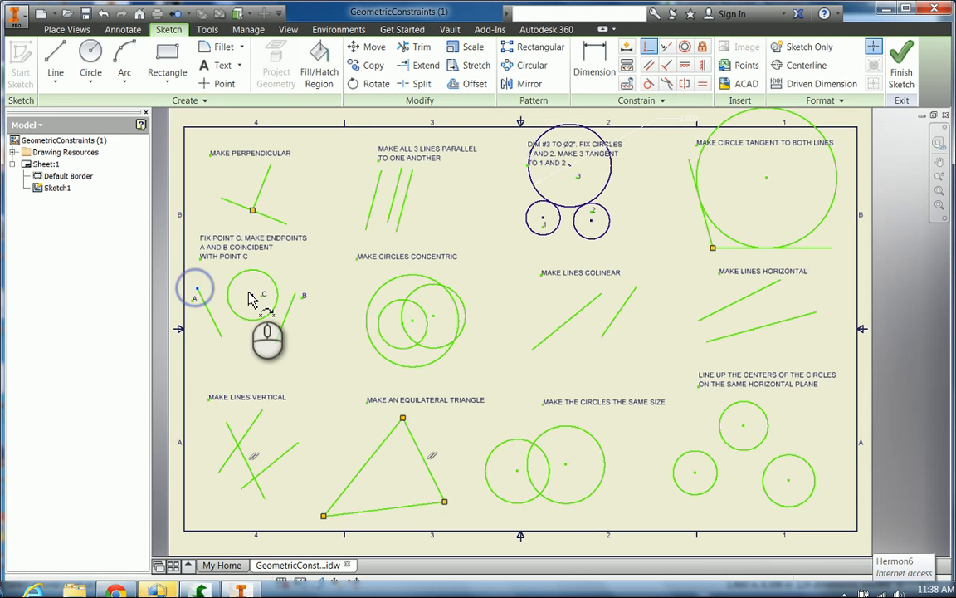
{"action": "left_click", "coordinate": [253, 296]}
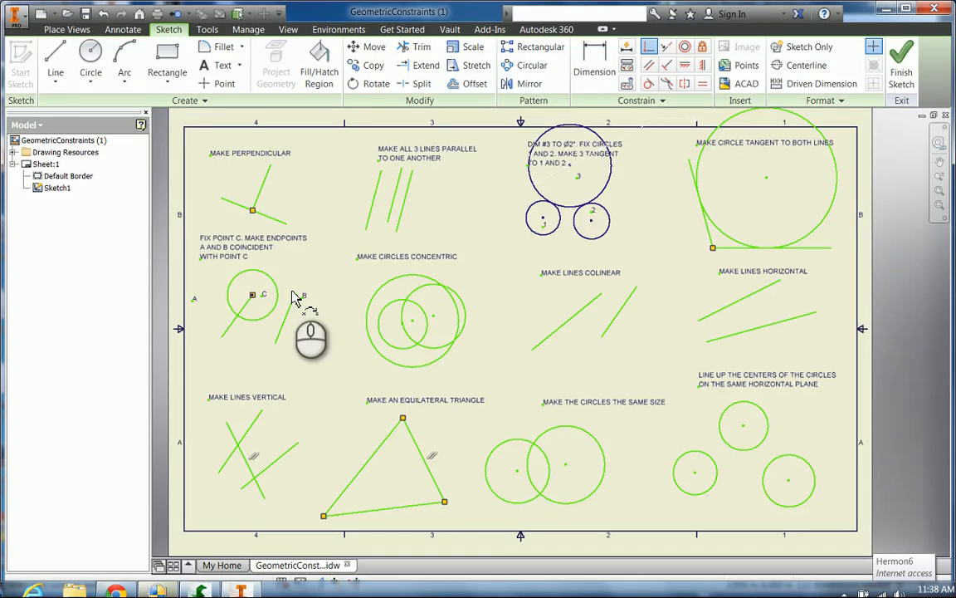
{"action": "left_click", "coordinate": [297, 296]}
{"action": "left_click", "coordinate": [252, 295]}
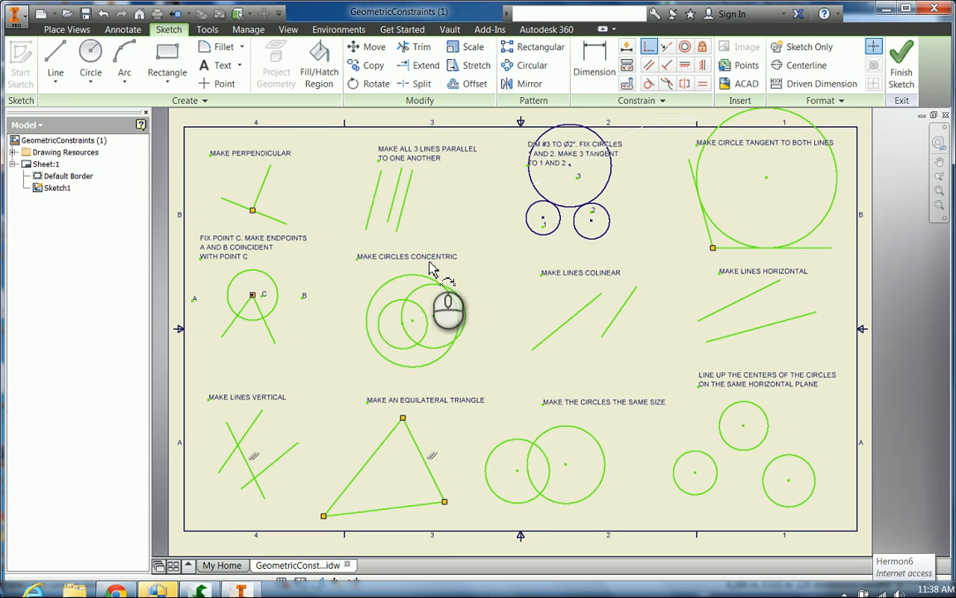
Step: Apply Concentric constraints so the three overlapping circles in the MAKE CIRCLES CONCENTRIC exercise share one centre
{"action": "left_click", "coordinate": [684, 49]}
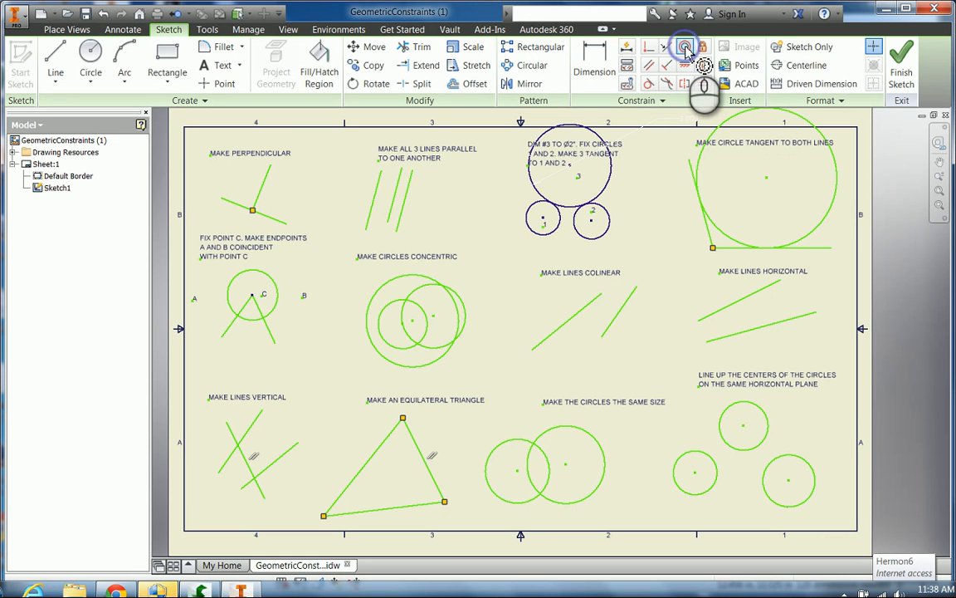
{"action": "left_click", "coordinate": [395, 311]}
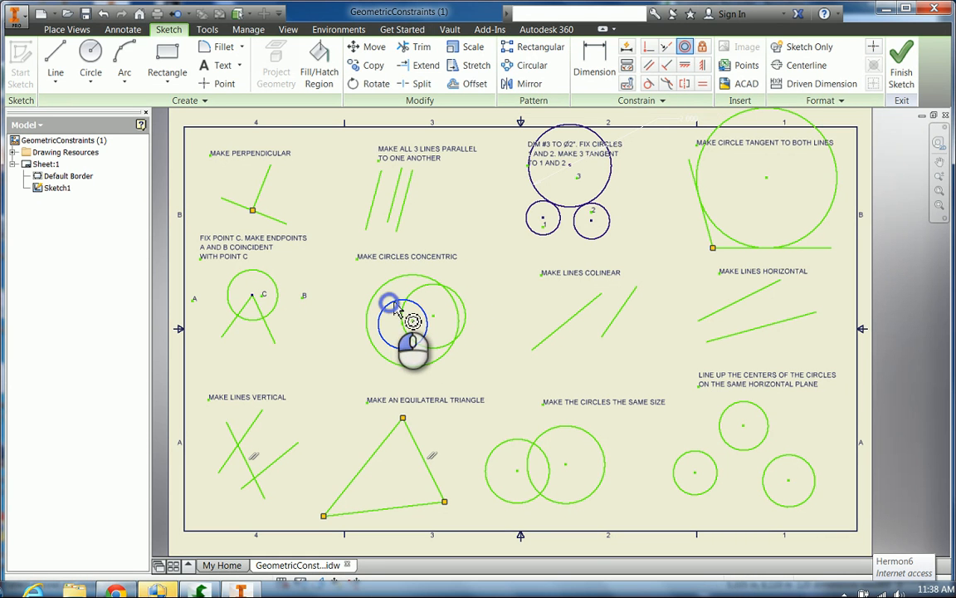
{"action": "left_click", "coordinate": [434, 349]}
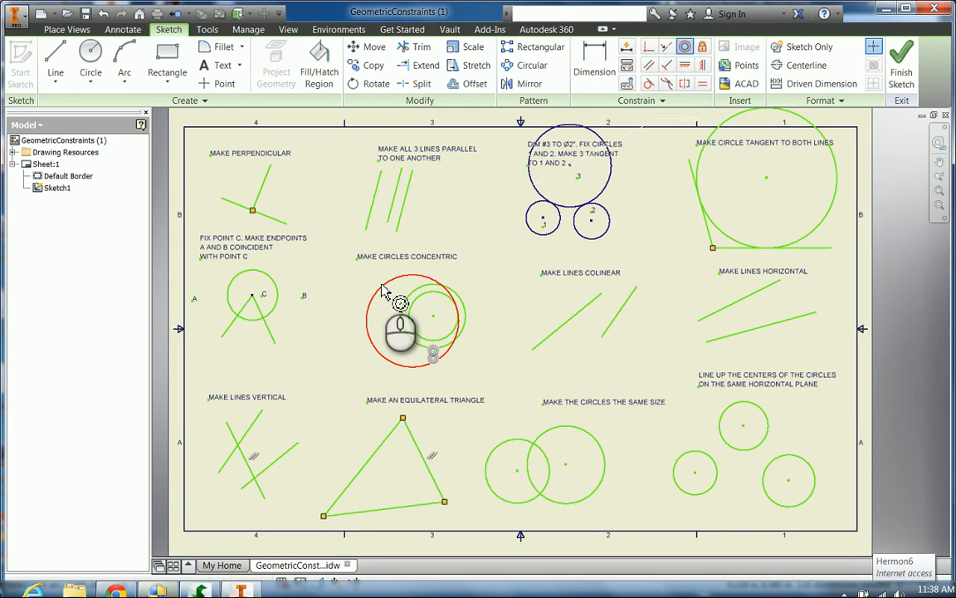
{"action": "left_click", "coordinate": [417, 294]}
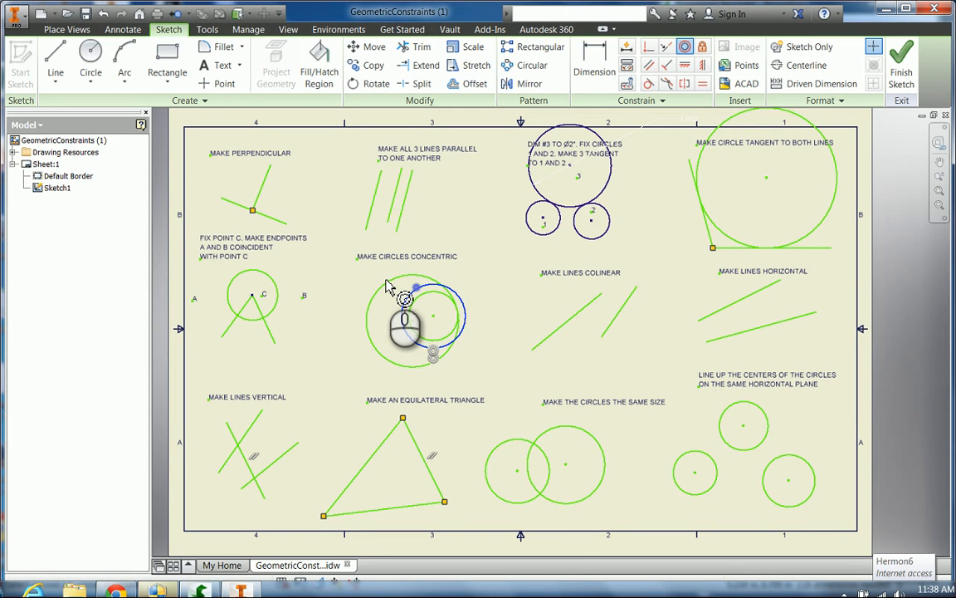
{"action": "left_click", "coordinate": [388, 282]}
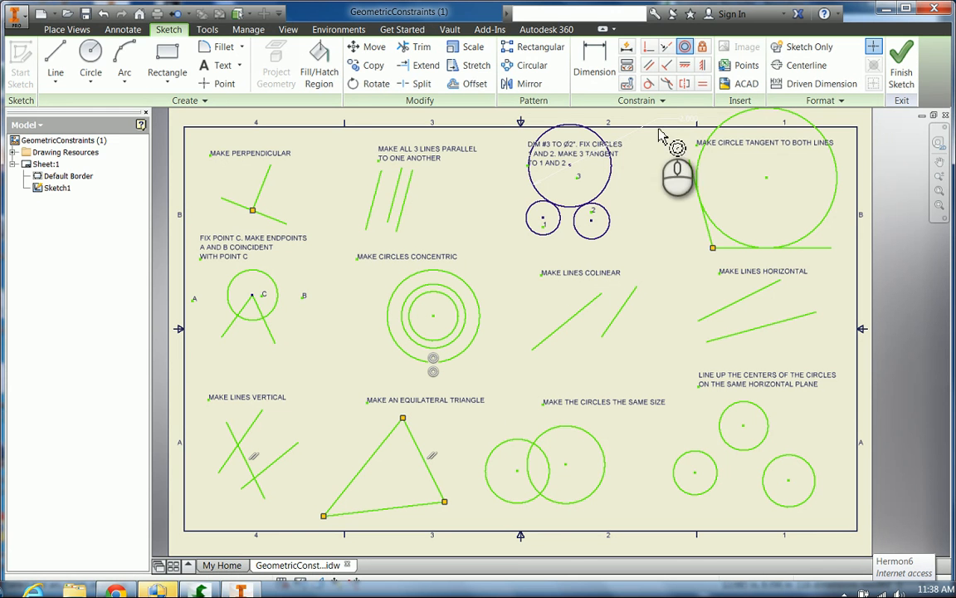
Step: Apply a Collinear constraint to the two lines in the MAKE LINES COLINEAR exercise
{"action": "left_click", "coordinate": [667, 48]}
{"action": "left_click", "coordinate": [568, 318]}
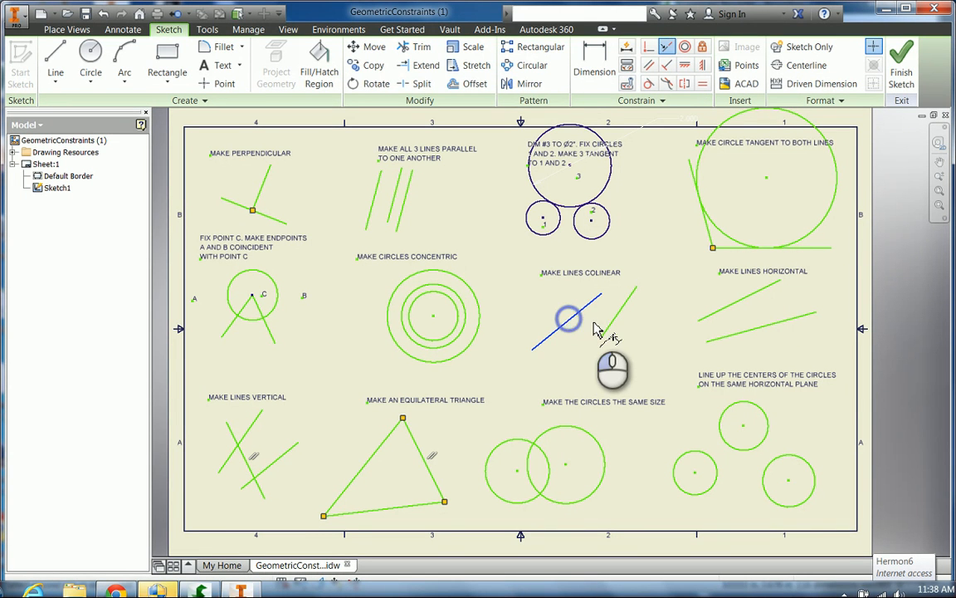
{"action": "left_click", "coordinate": [608, 325]}
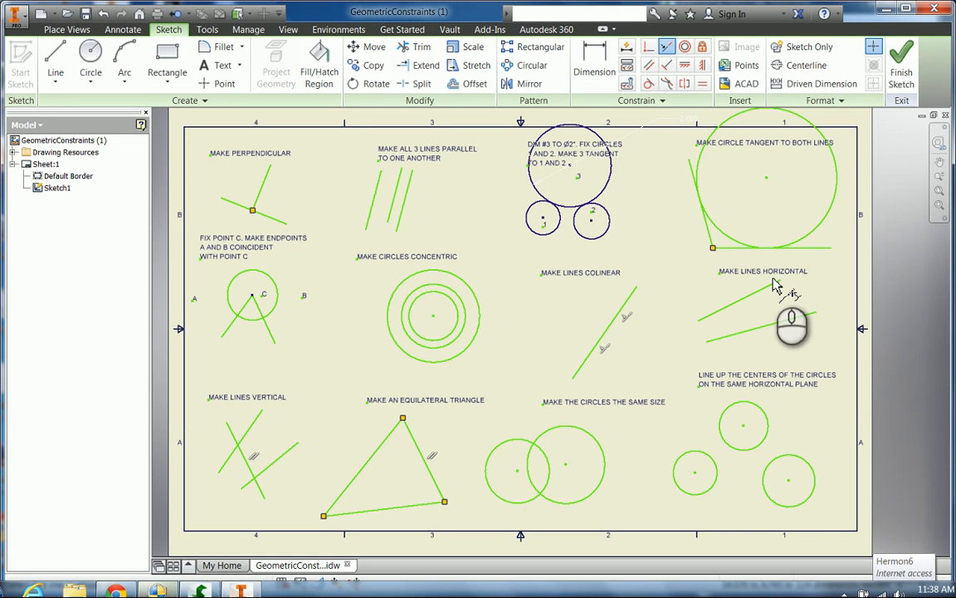
Step: Apply Horizontal constraints to both slanted lines in the MAKE LINES HORIZONTAL exercise
{"action": "left_click", "coordinate": [687, 66]}
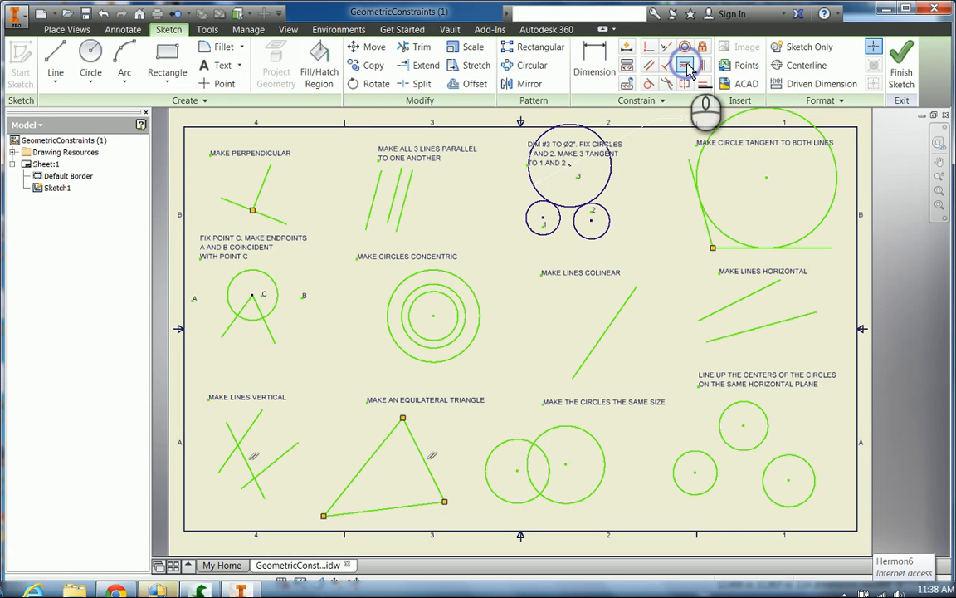
{"action": "left_click", "coordinate": [741, 300]}
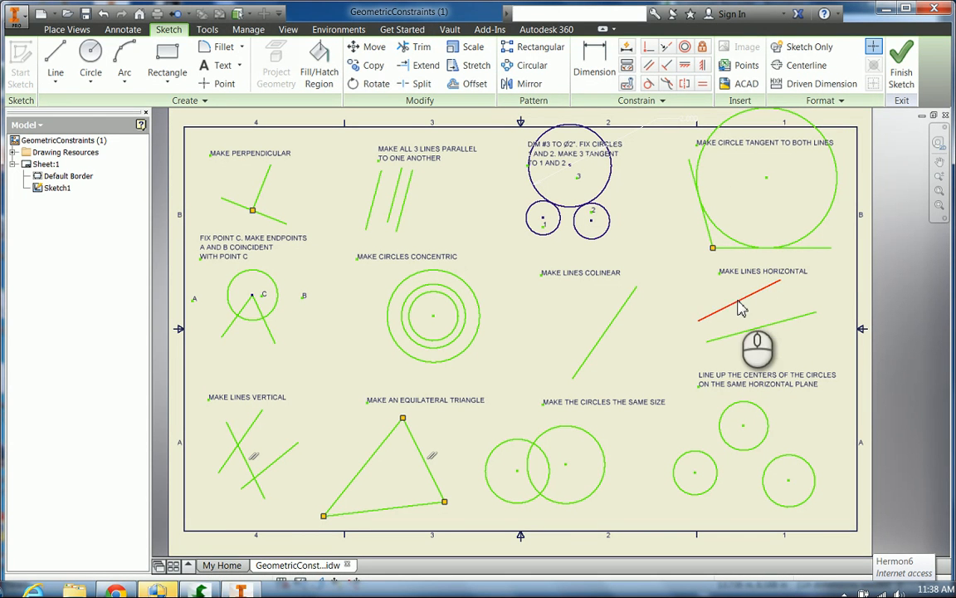
{"action": "left_click", "coordinate": [685, 66]}
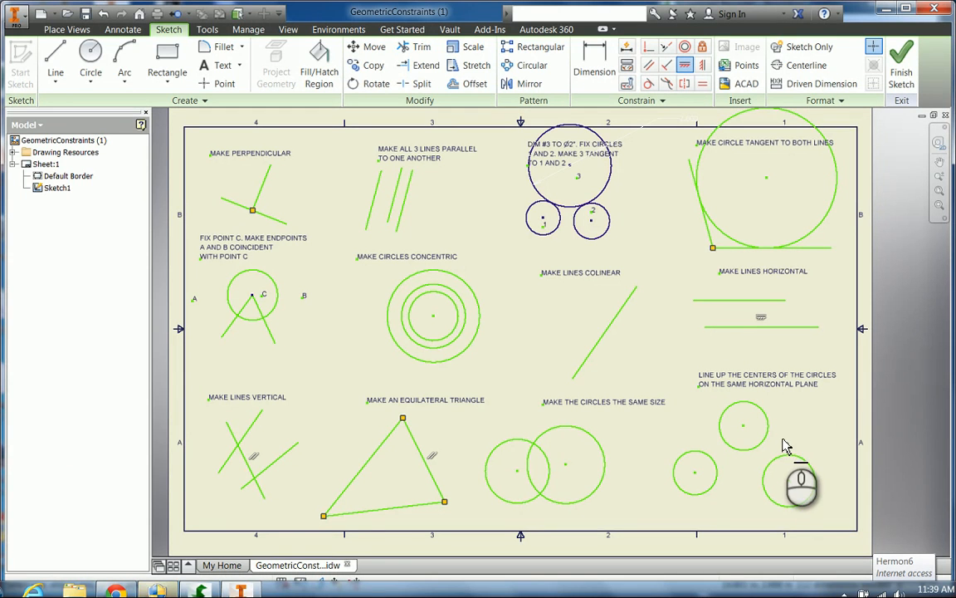
Step: Apply Vertical constraints to the crossing lines in the MAKE LINES VERTICAL exercise so that all three stand vertical
{"action": "left_click", "coordinate": [703, 66]}
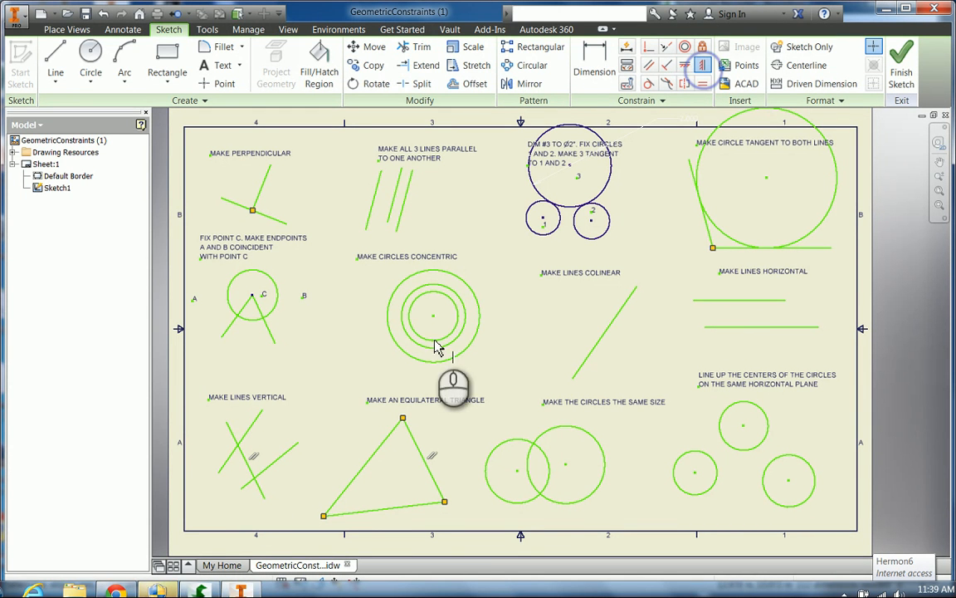
{"action": "left_click", "coordinate": [252, 425]}
{"action": "left_click", "coordinate": [228, 433]}
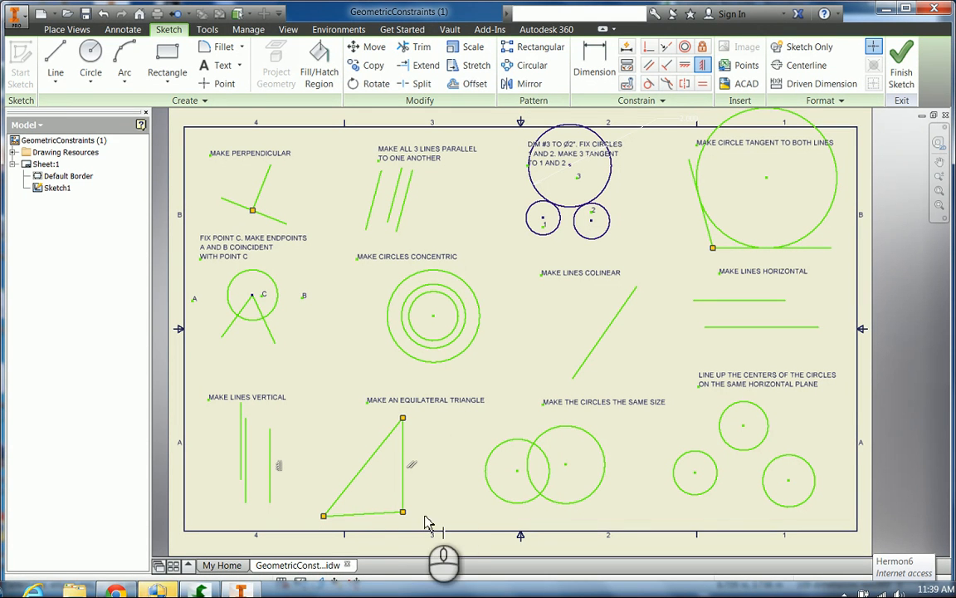
Step: Make the triangle in the MAKE AN EQUILATERAL TRIANGLE exercise equilateral with Equal constraints between its sides
{"action": "left_click", "coordinate": [702, 85]}
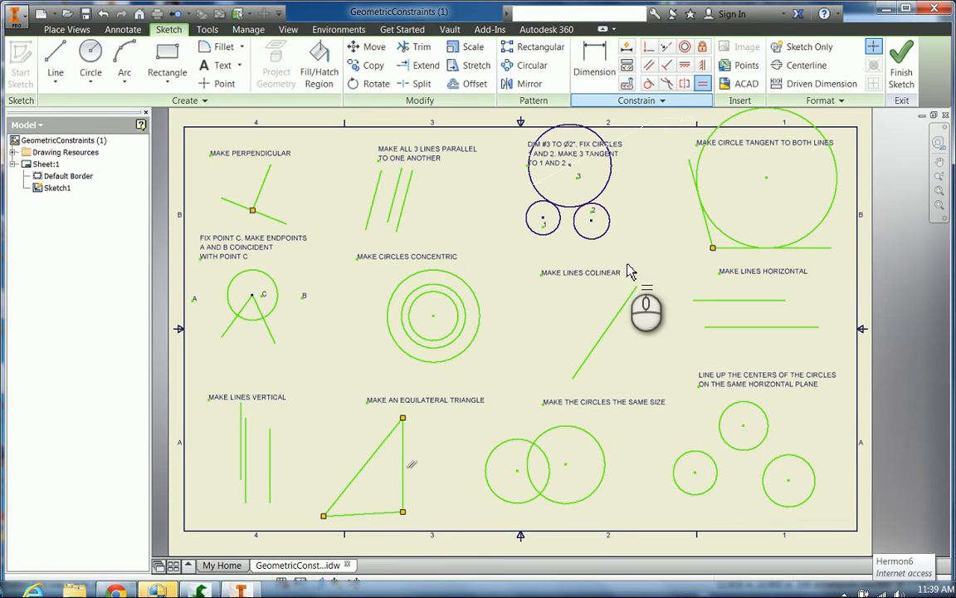
{"action": "left_click", "coordinate": [371, 515]}
{"action": "left_click", "coordinate": [405, 486]}
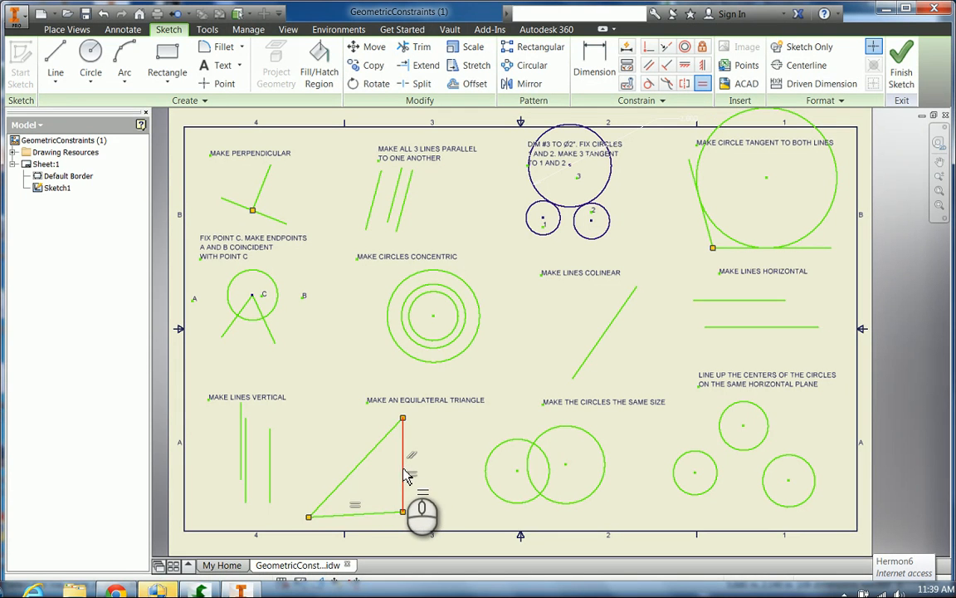
{"action": "left_click", "coordinate": [404, 469]}
{"action": "left_click", "coordinate": [359, 461]}
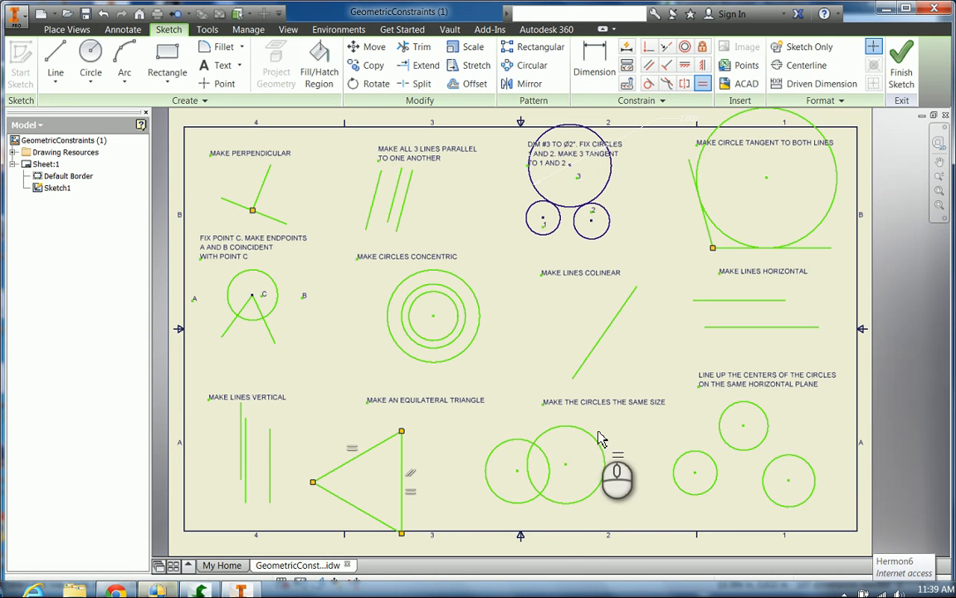
Step: Apply an Equal constraint between the two overlapping circles in the MAKE THE CIRCLES THE SAME SIZE exercise
{"action": "left_click", "coordinate": [545, 457]}
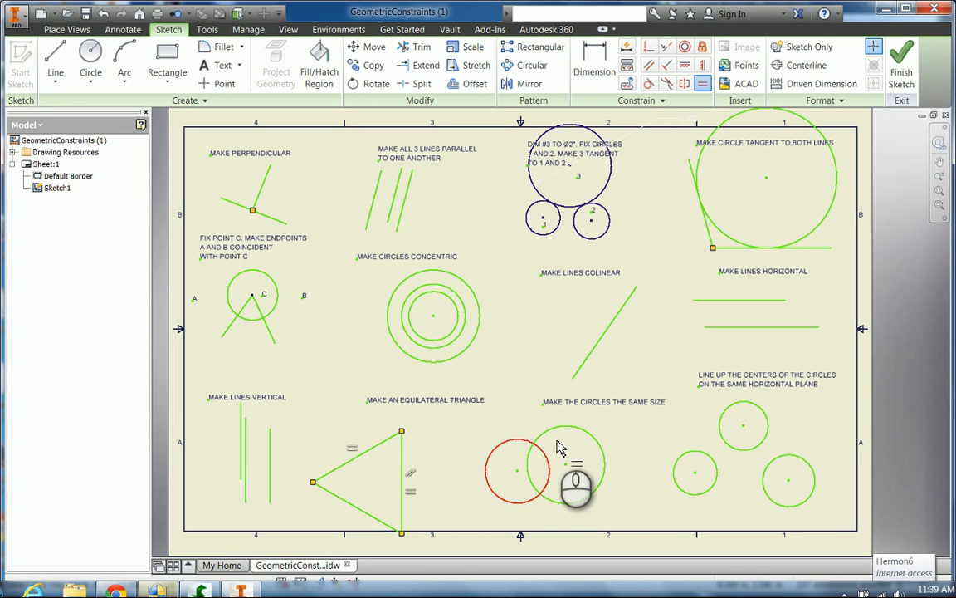
{"action": "left_click", "coordinate": [512, 447]}
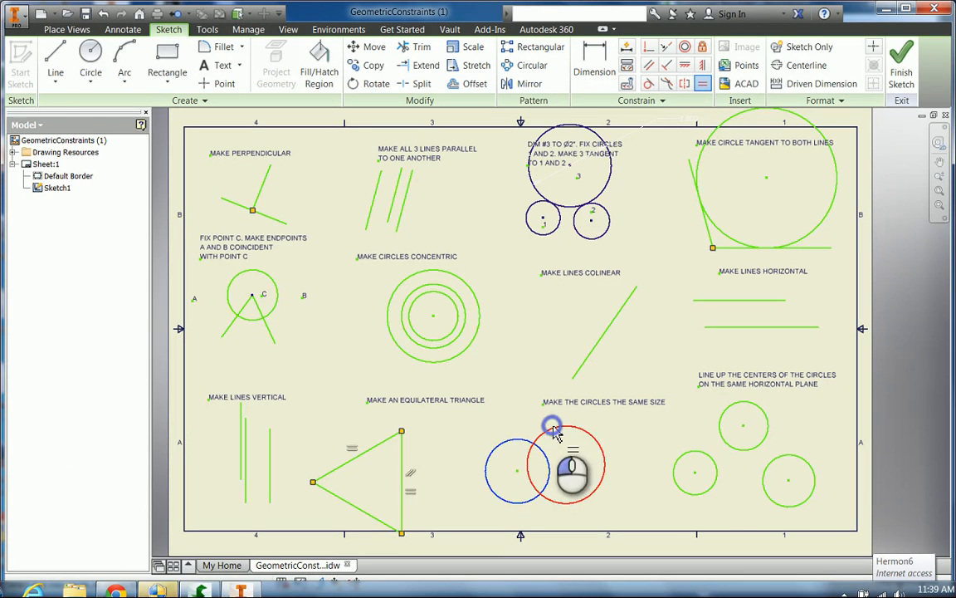
{"action": "left_click", "coordinate": [555, 432]}
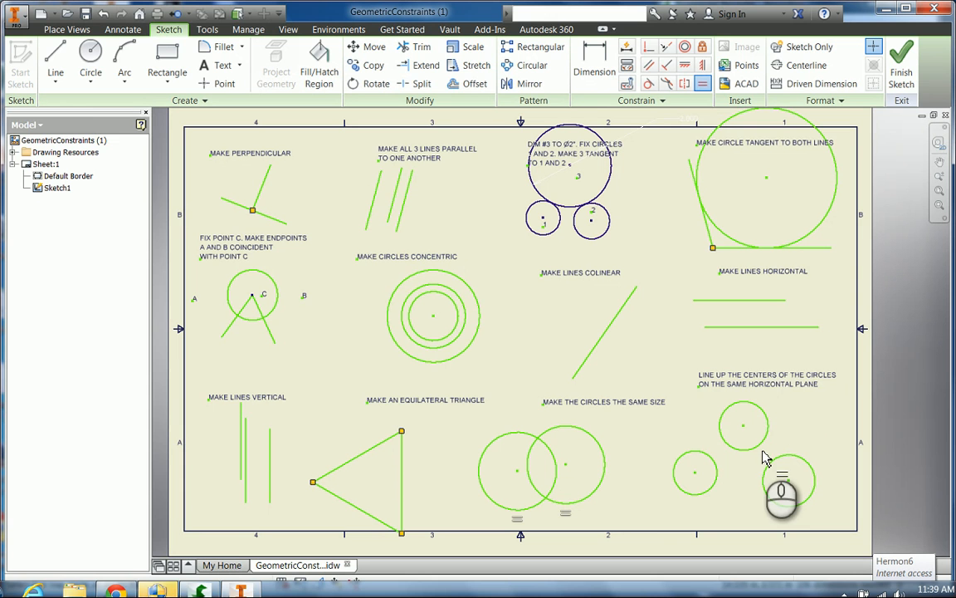
Step: Align the centres of the three circles below the LINE UP THE CENTERS label with Horizontal constraints and finish the sketch
{"action": "left_click", "coordinate": [685, 66]}
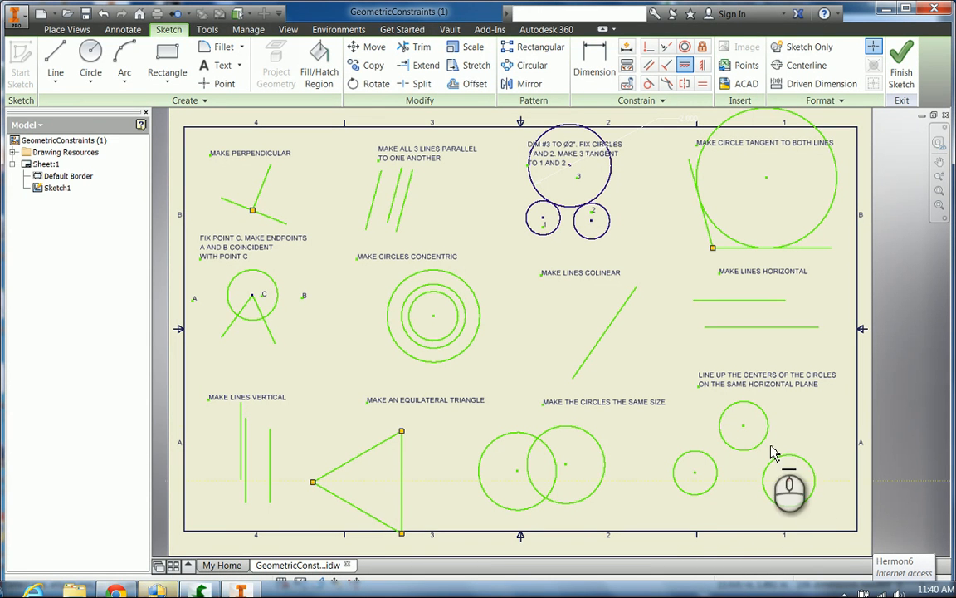
{"action": "left_click", "coordinate": [696, 474]}
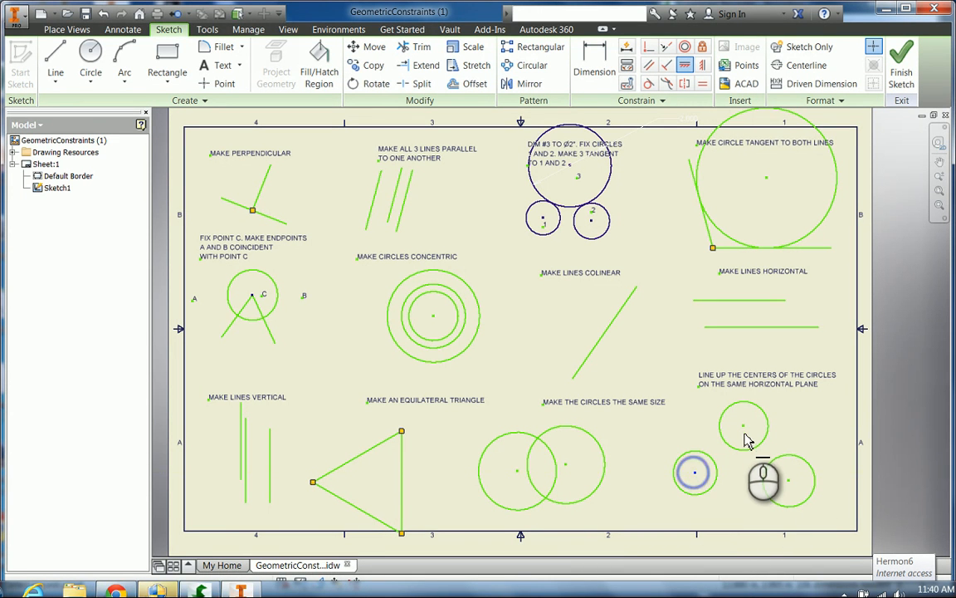
{"action": "left_click", "coordinate": [744, 425]}
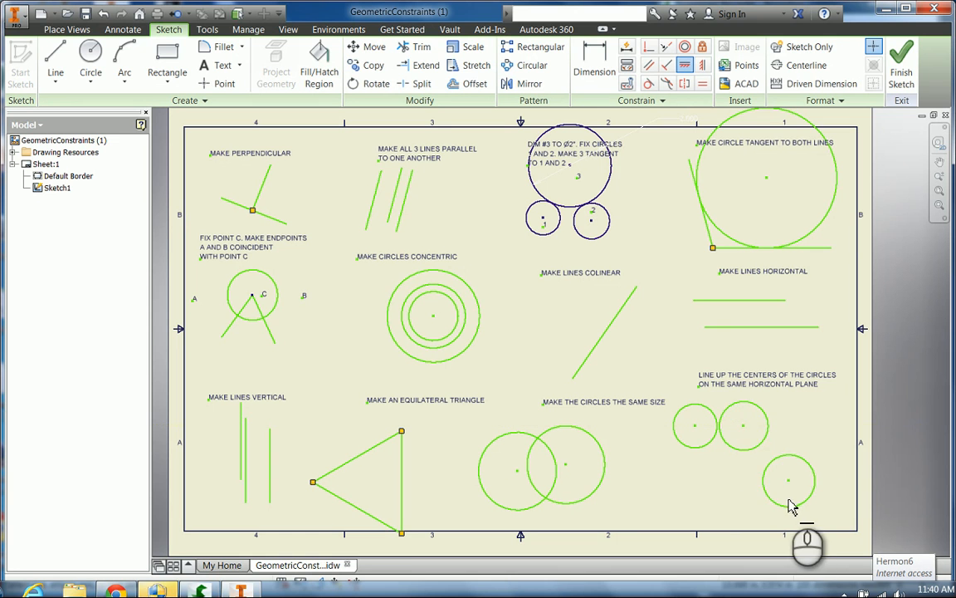
{"action": "left_click", "coordinate": [743, 425]}
{"action": "left_click", "coordinate": [786, 478]}
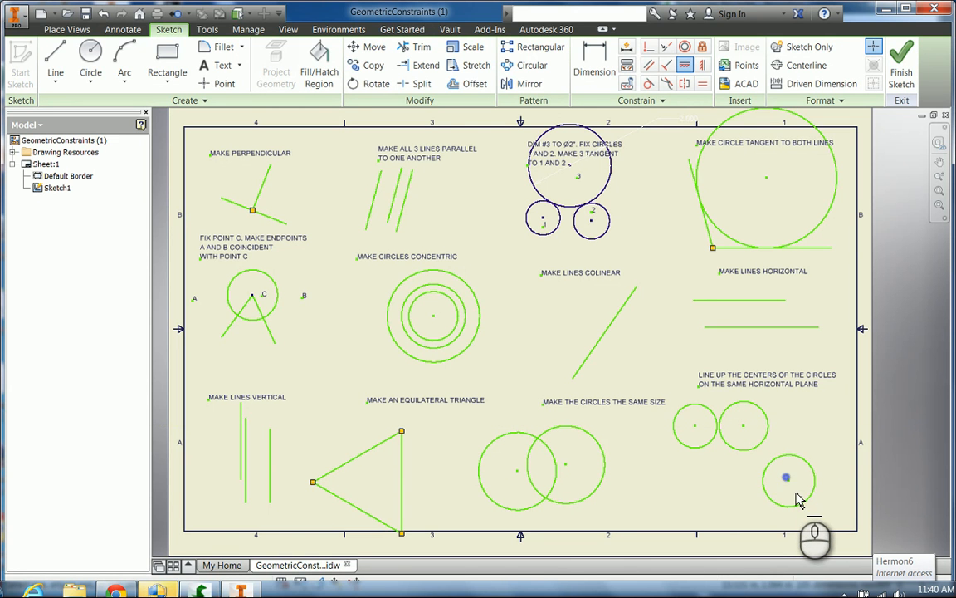
{"action": "left_click", "coordinate": [743, 428]}
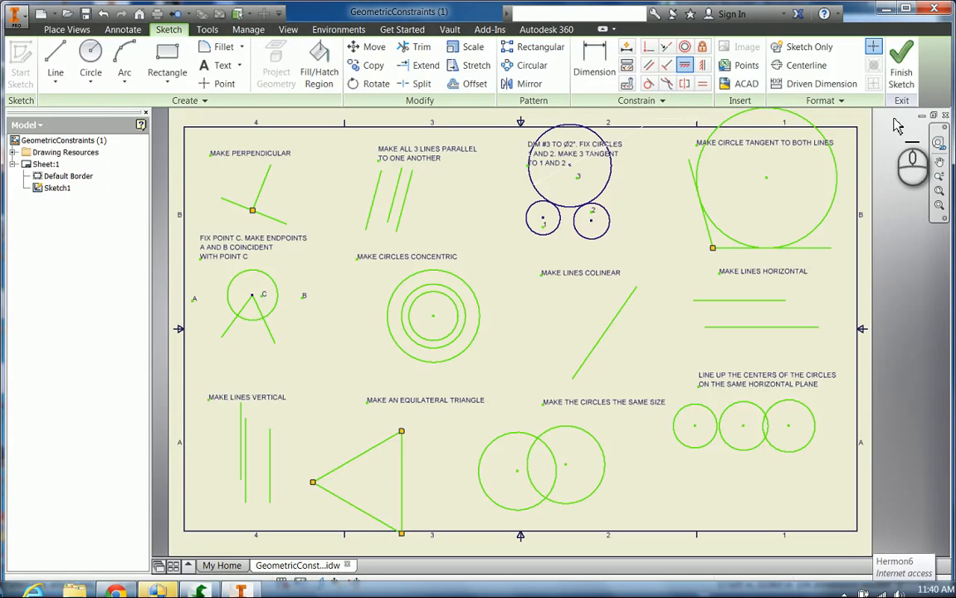
{"action": "left_click", "coordinate": [907, 68]}
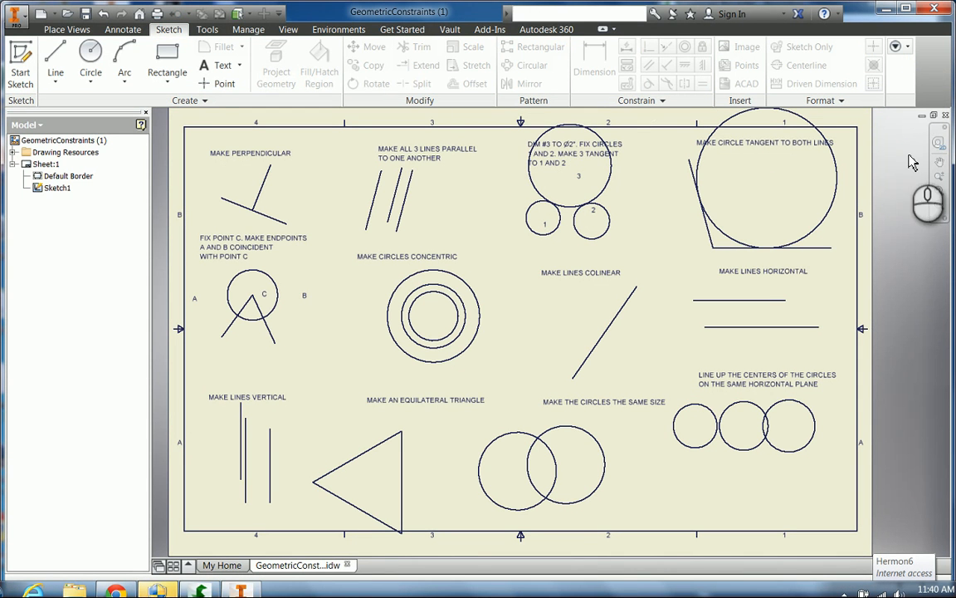
Step: Add the author's full name as 0.120 in text below the three aligned circles in a new sketch and finish that sketch
{"action": "left_click", "coordinate": [221, 66]}
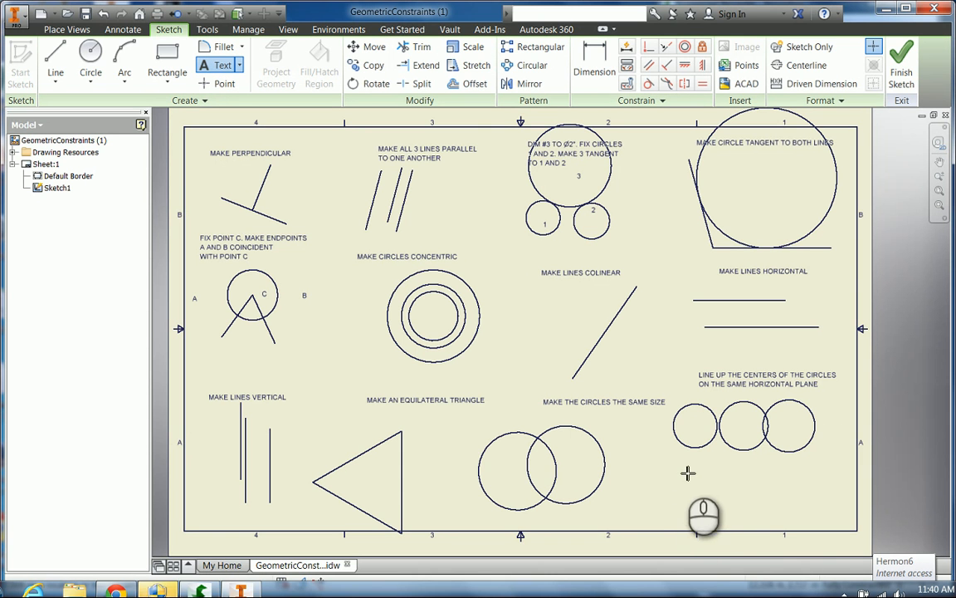
{"action": "left_click_drag", "start_coordinate": [683, 464], "coordinate": [832, 523]}
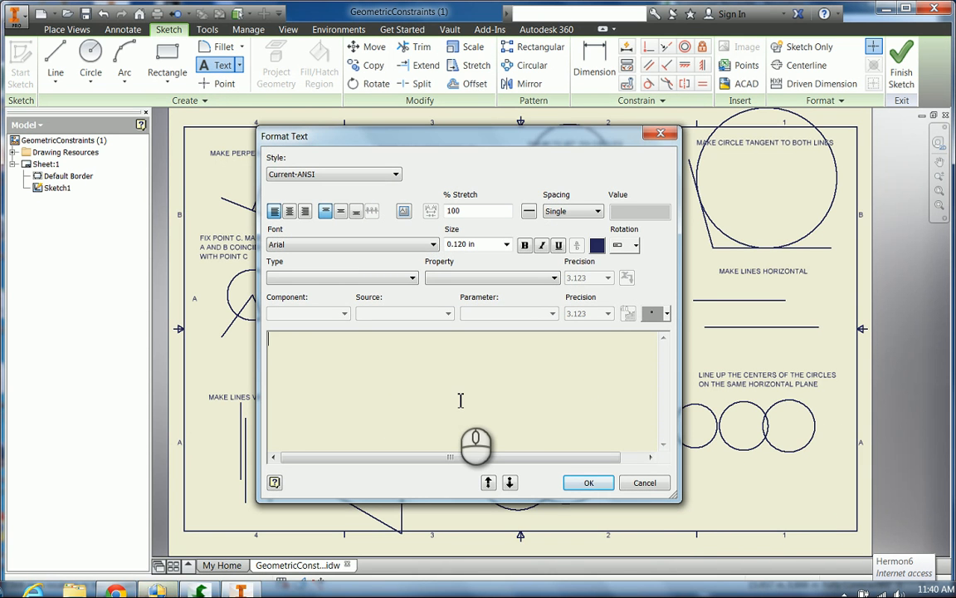
{"action": "left_click", "coordinate": [506, 244]}
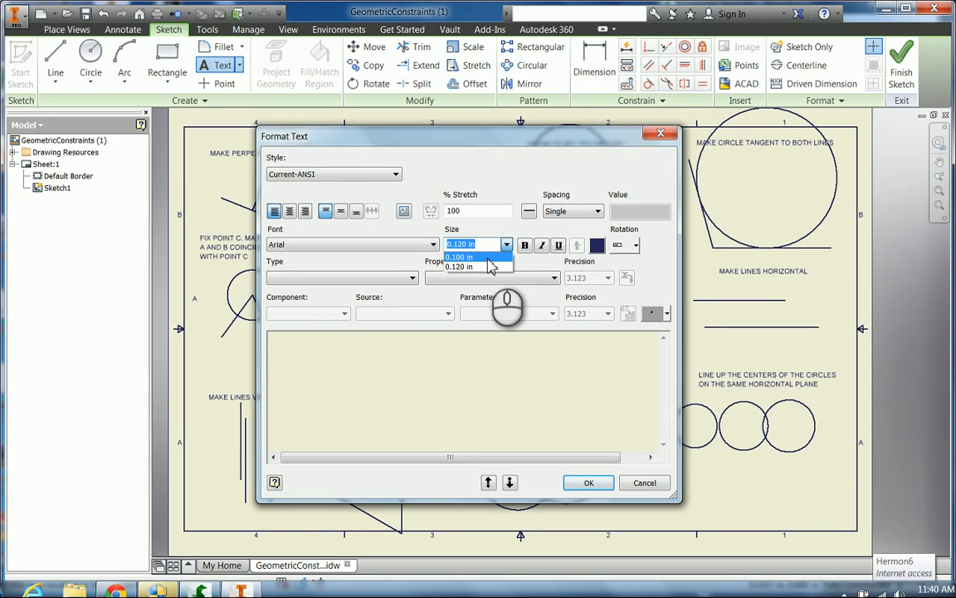
{"action": "left_click", "coordinate": [489, 266]}
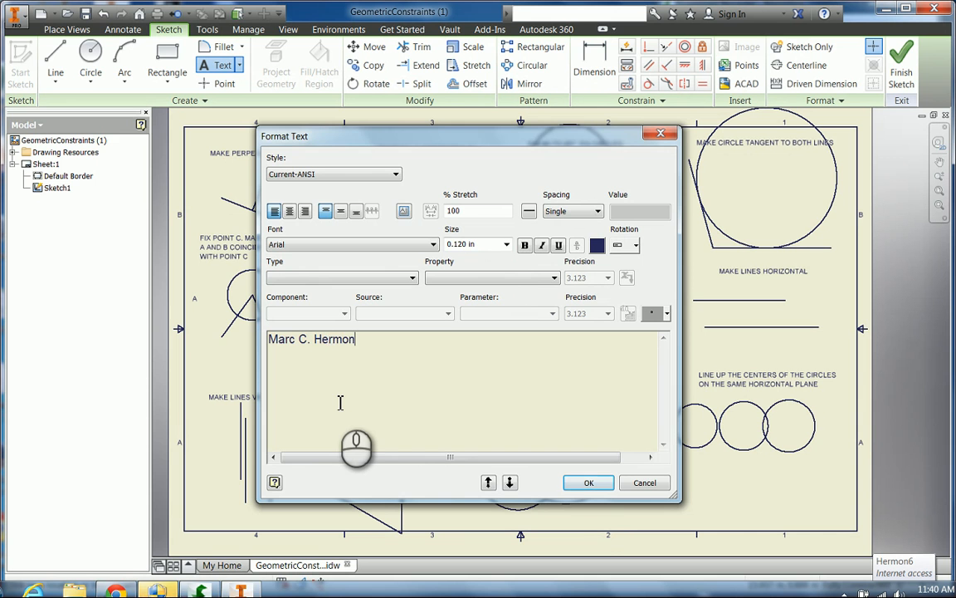
{"action": "left_click", "coordinate": [591, 482]}
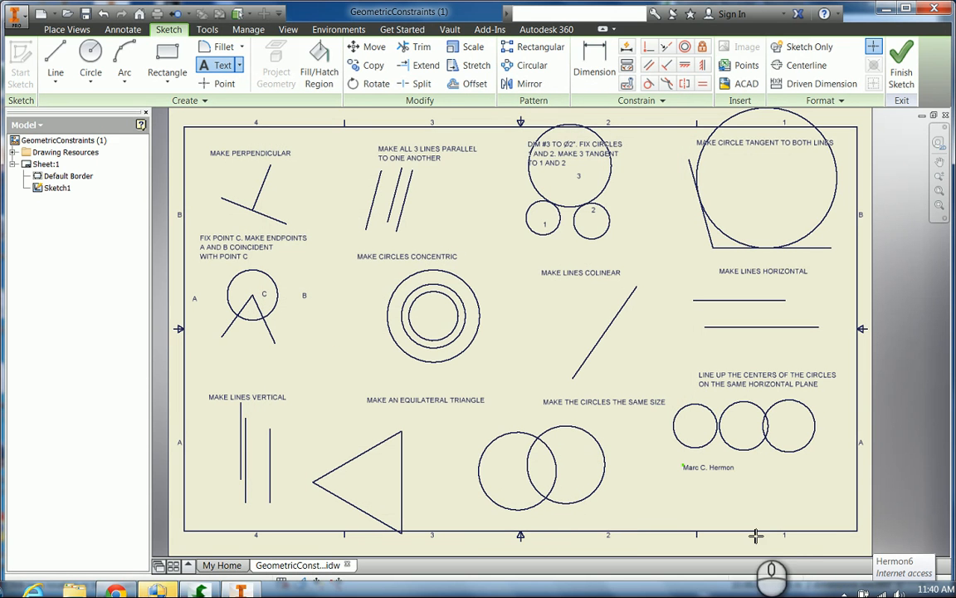
{"action": "left_click", "coordinate": [903, 75]}
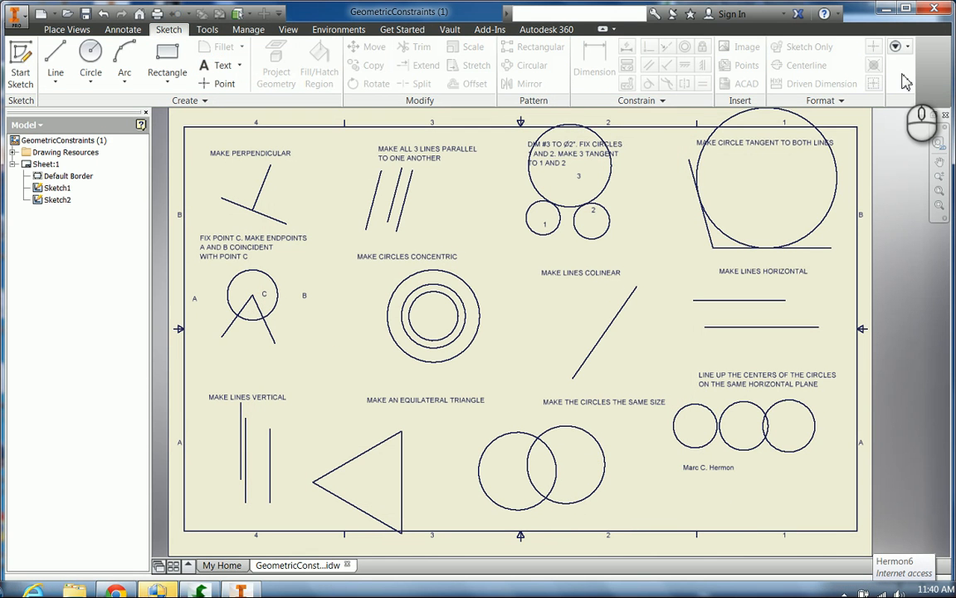